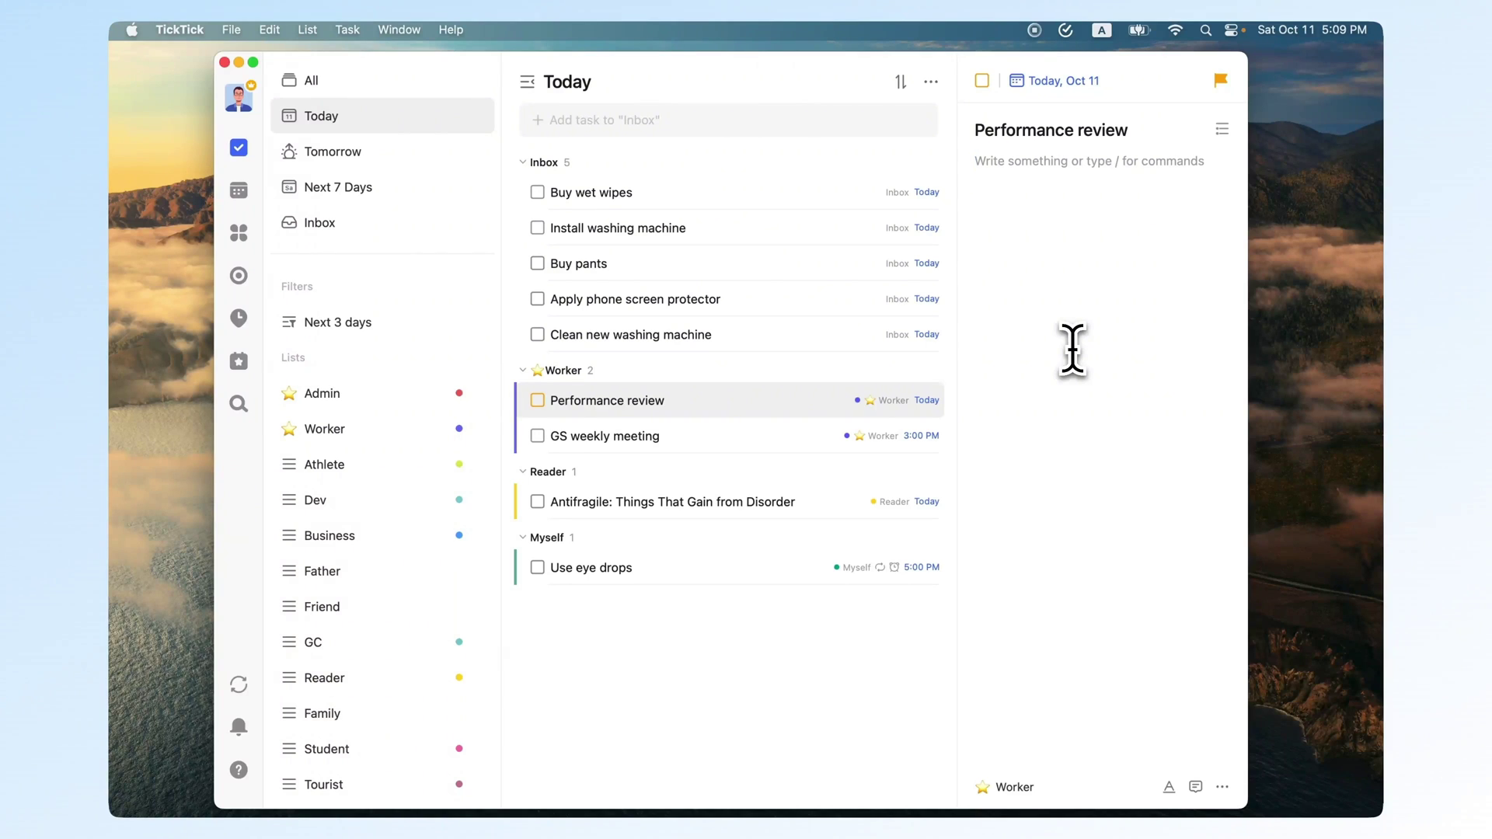
Step: Start a Pomodoro focus timer on the Performance review task
right_click(804, 397)
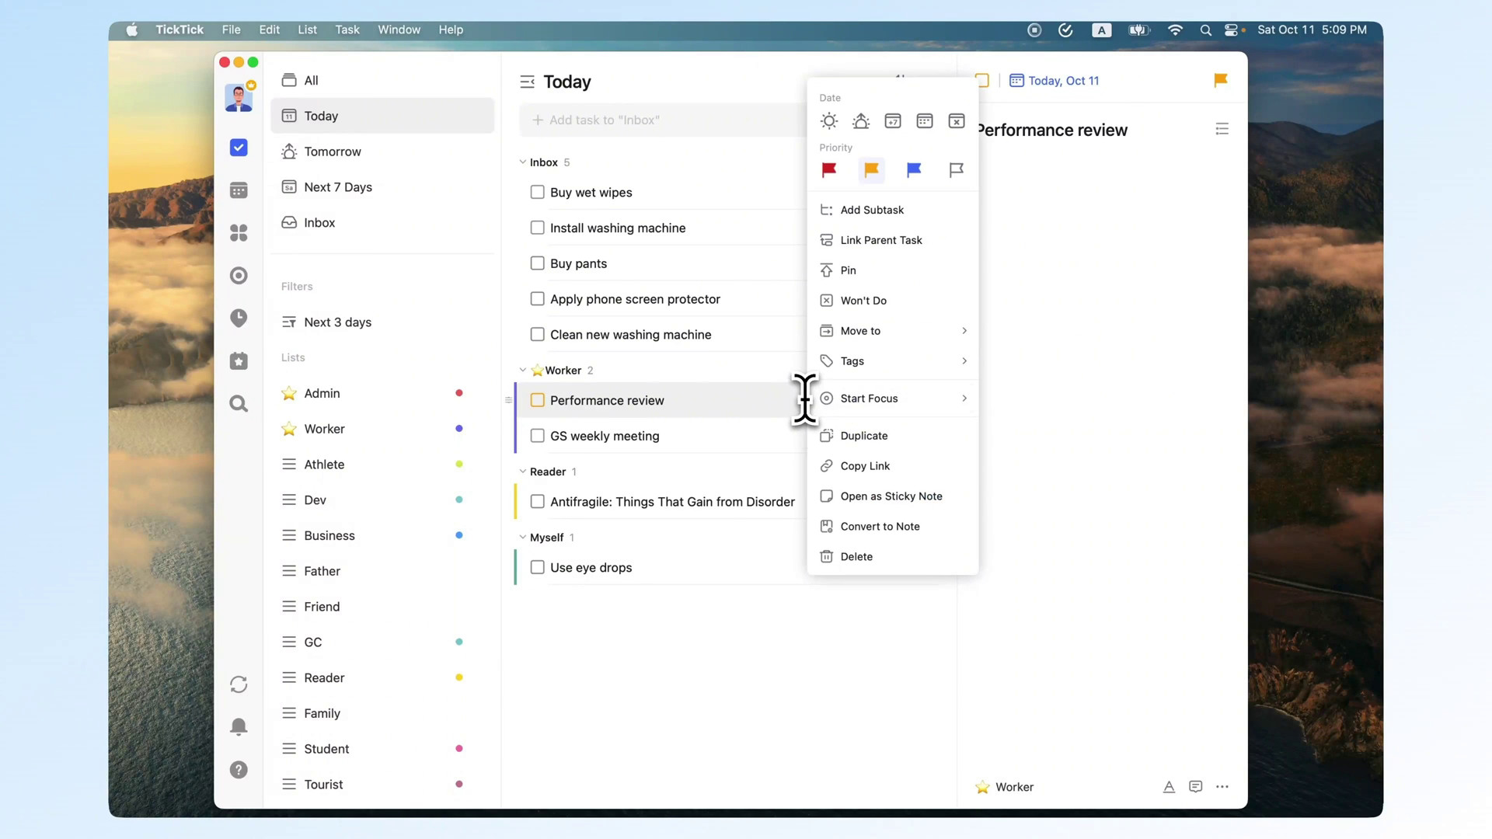
click(1002, 396)
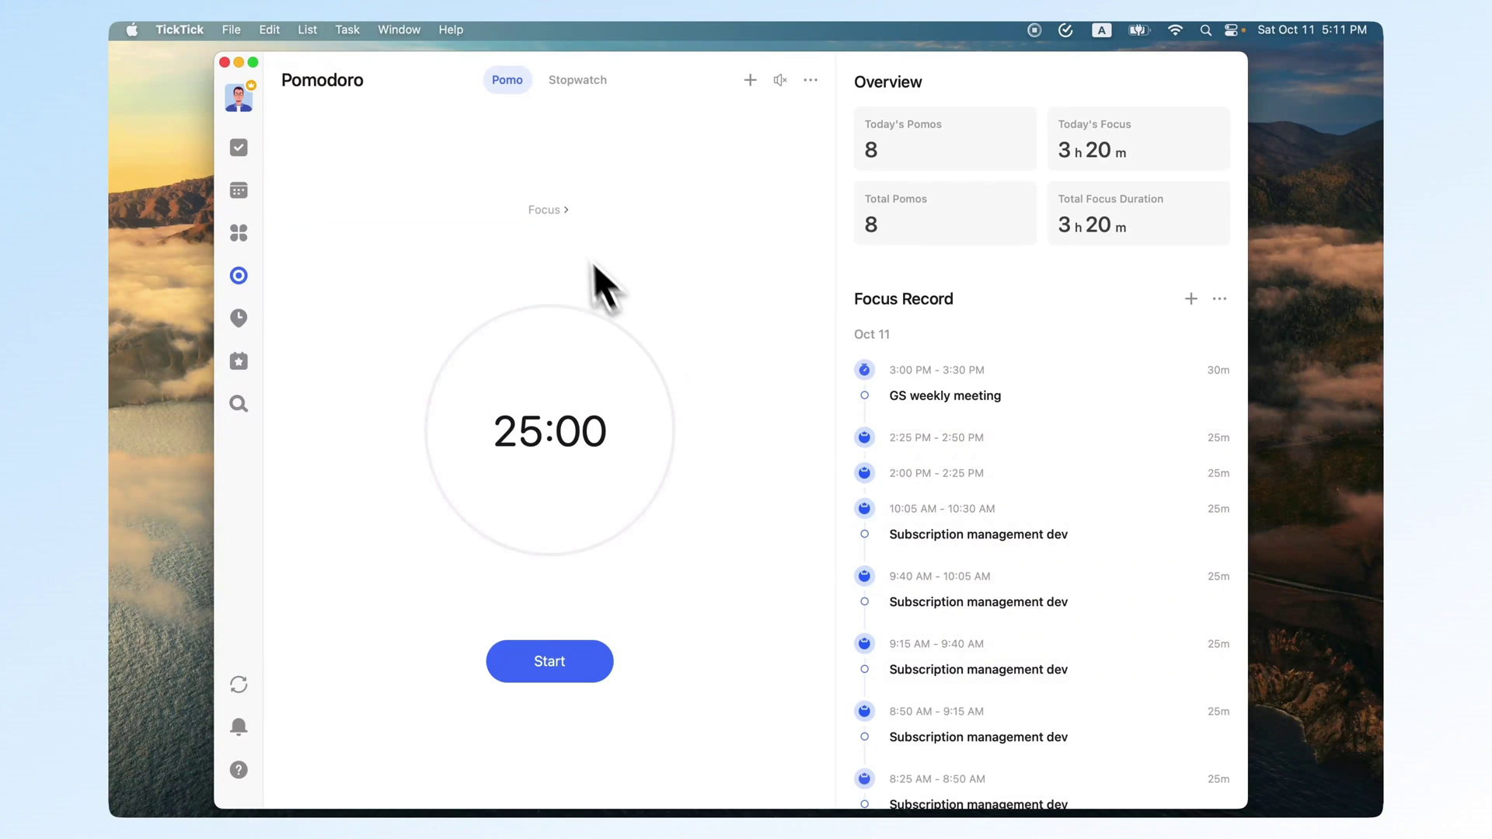
click(566, 215)
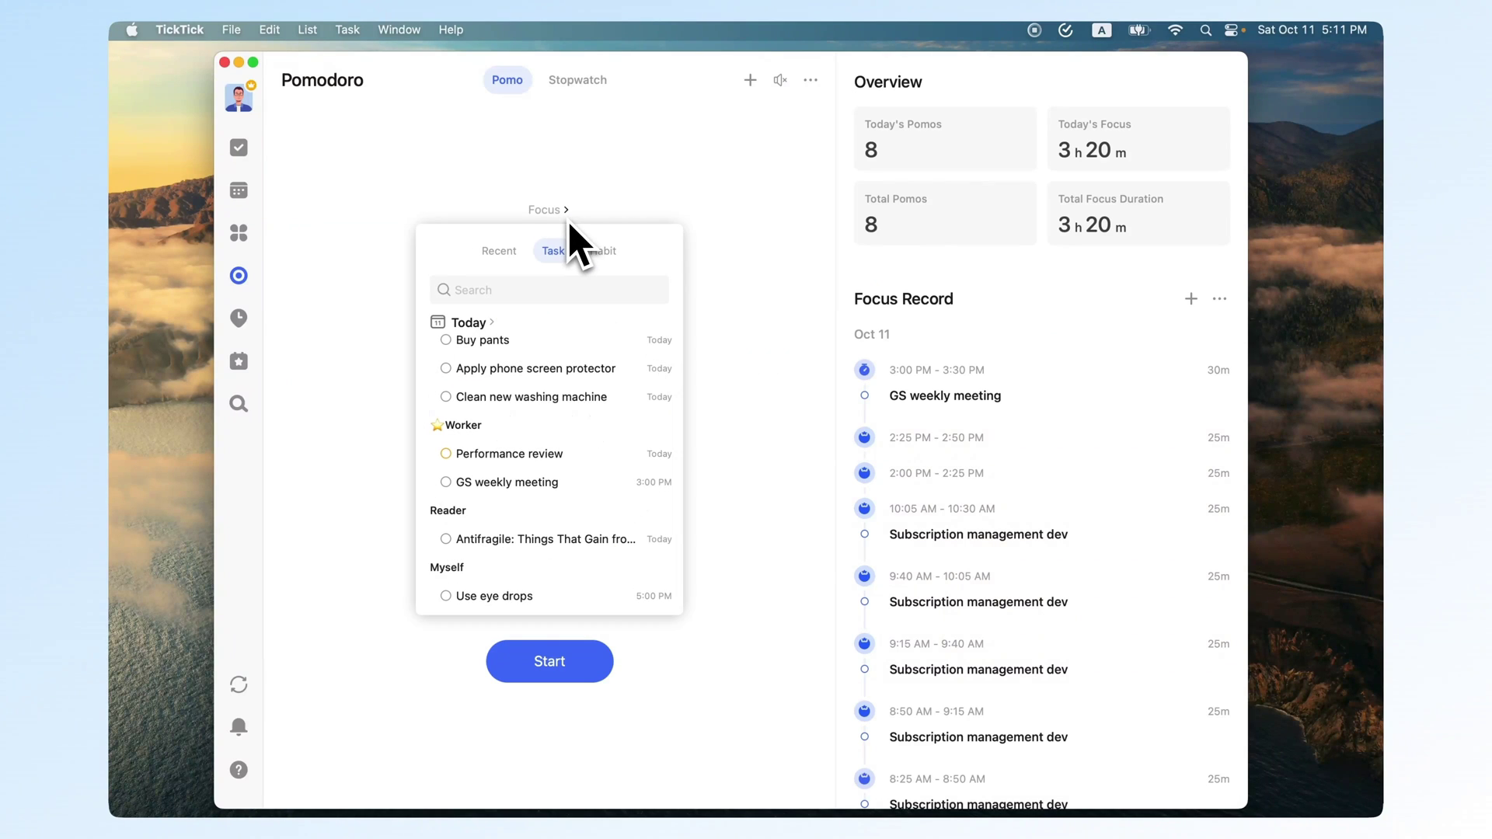
click(593, 455)
click(596, 666)
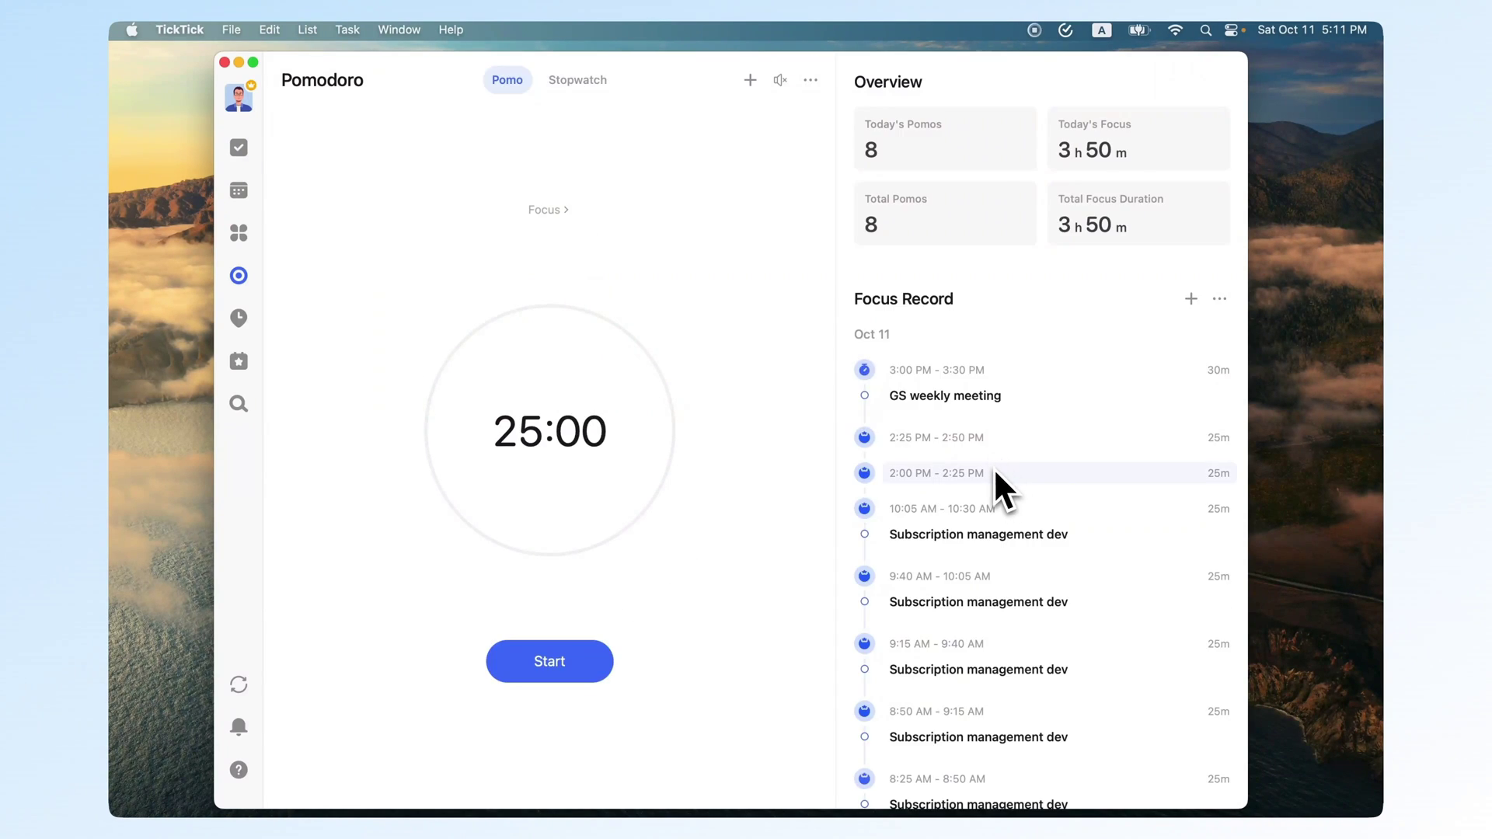
Step: Link the 2:00 PM and 2:25 PM focus records to the Antifragile task
click(994, 471)
click(882, 314)
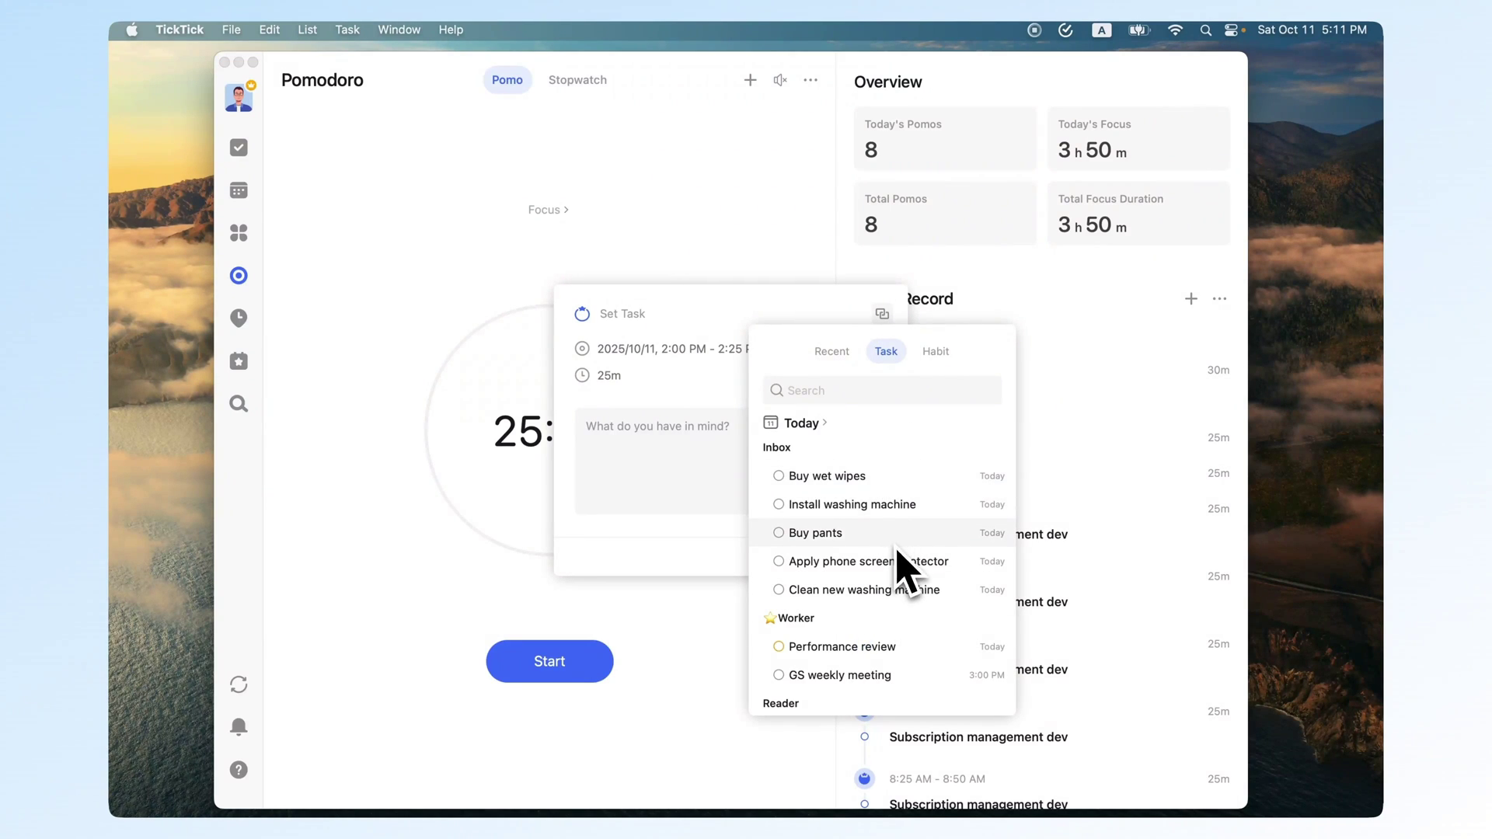
scroll(905, 679, down, 3)
click(908, 646)
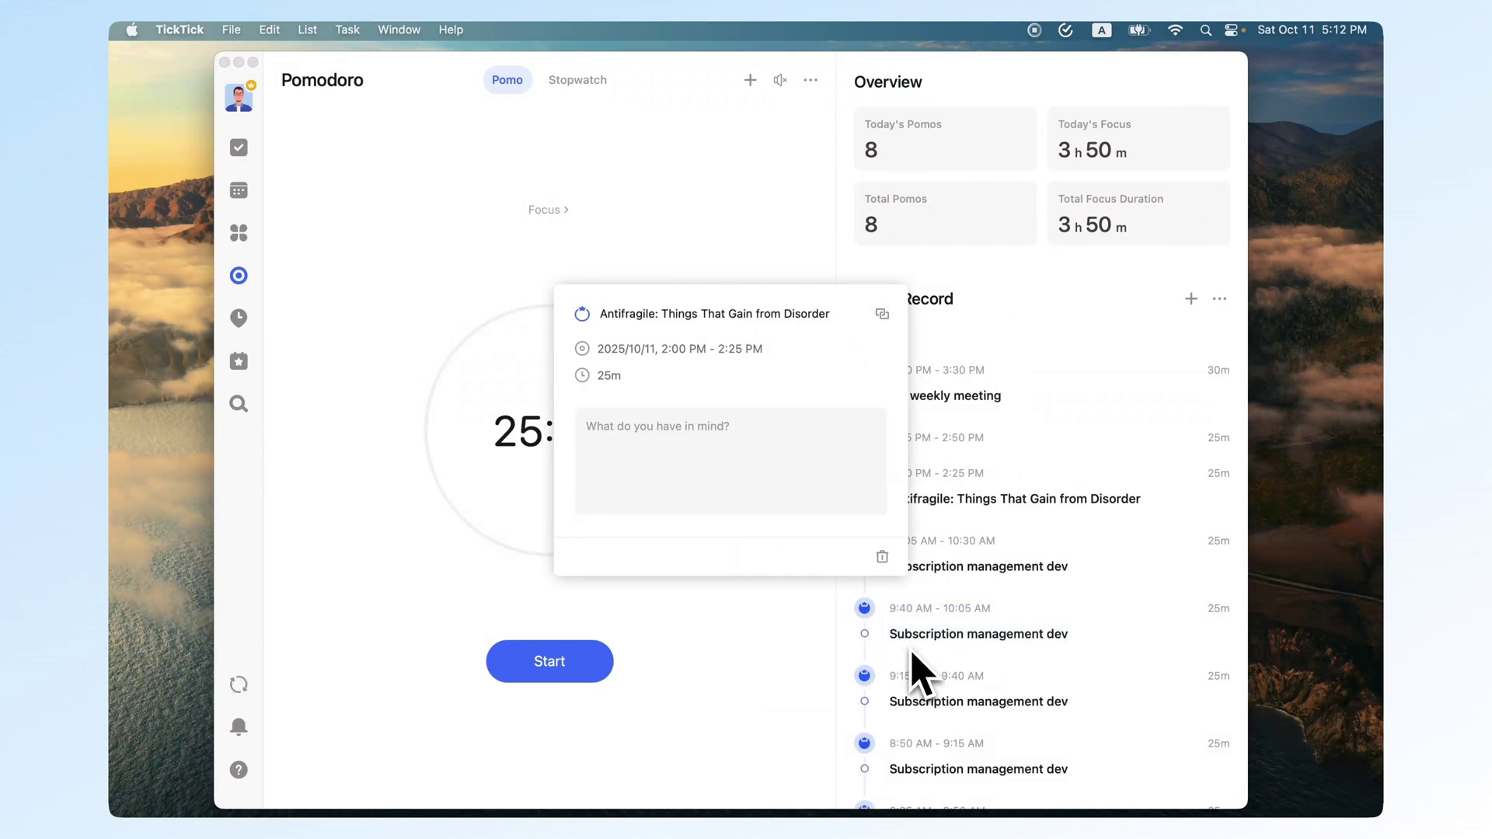
click(785, 660)
click(995, 449)
click(882, 314)
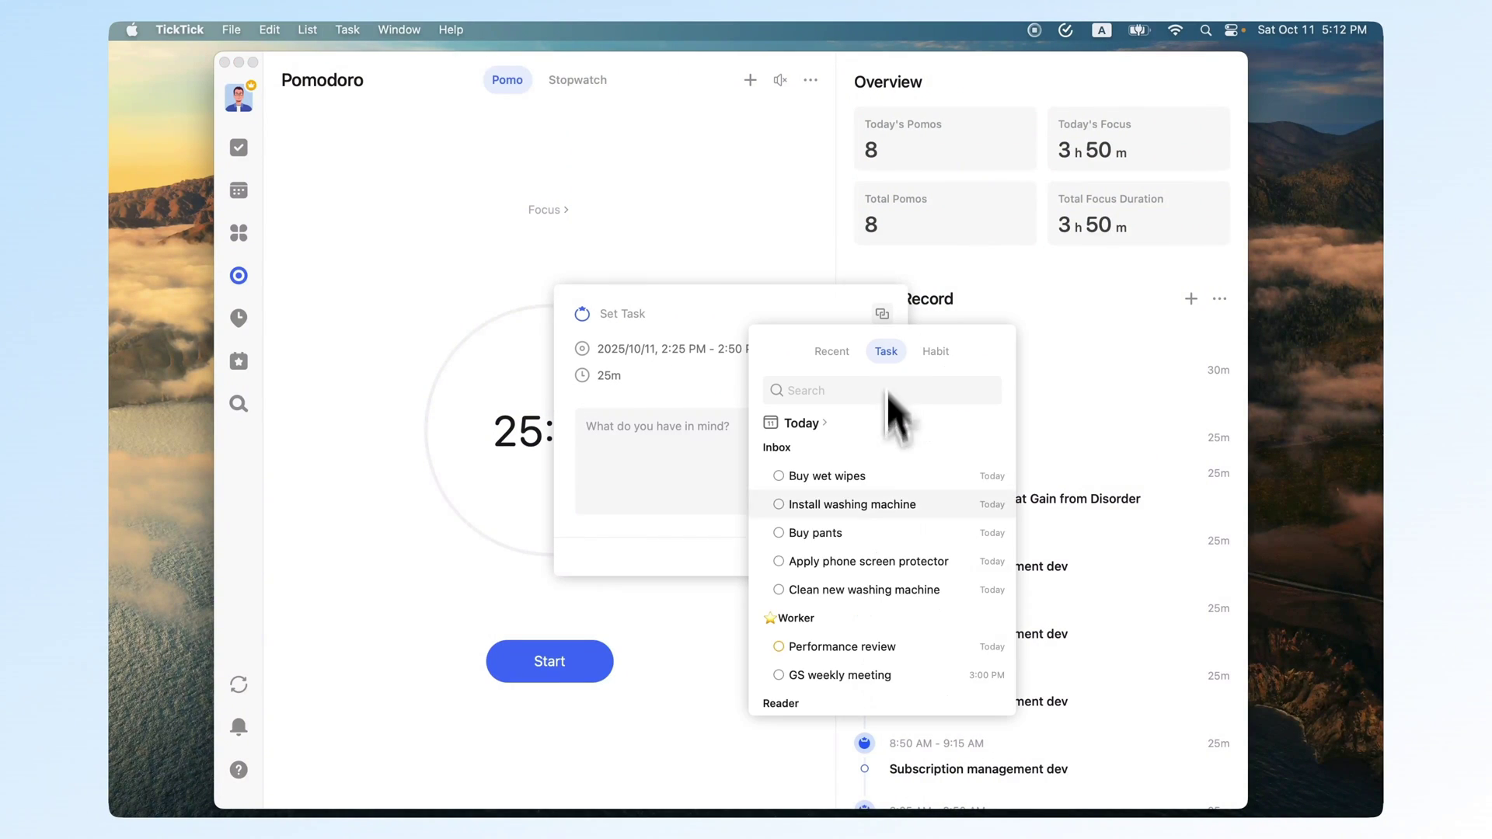
scroll(901, 668, down, 3)
click(900, 645)
Step: Write 'ideas inspiration' in the running Pomodoro's Focus Note box
click(800, 622)
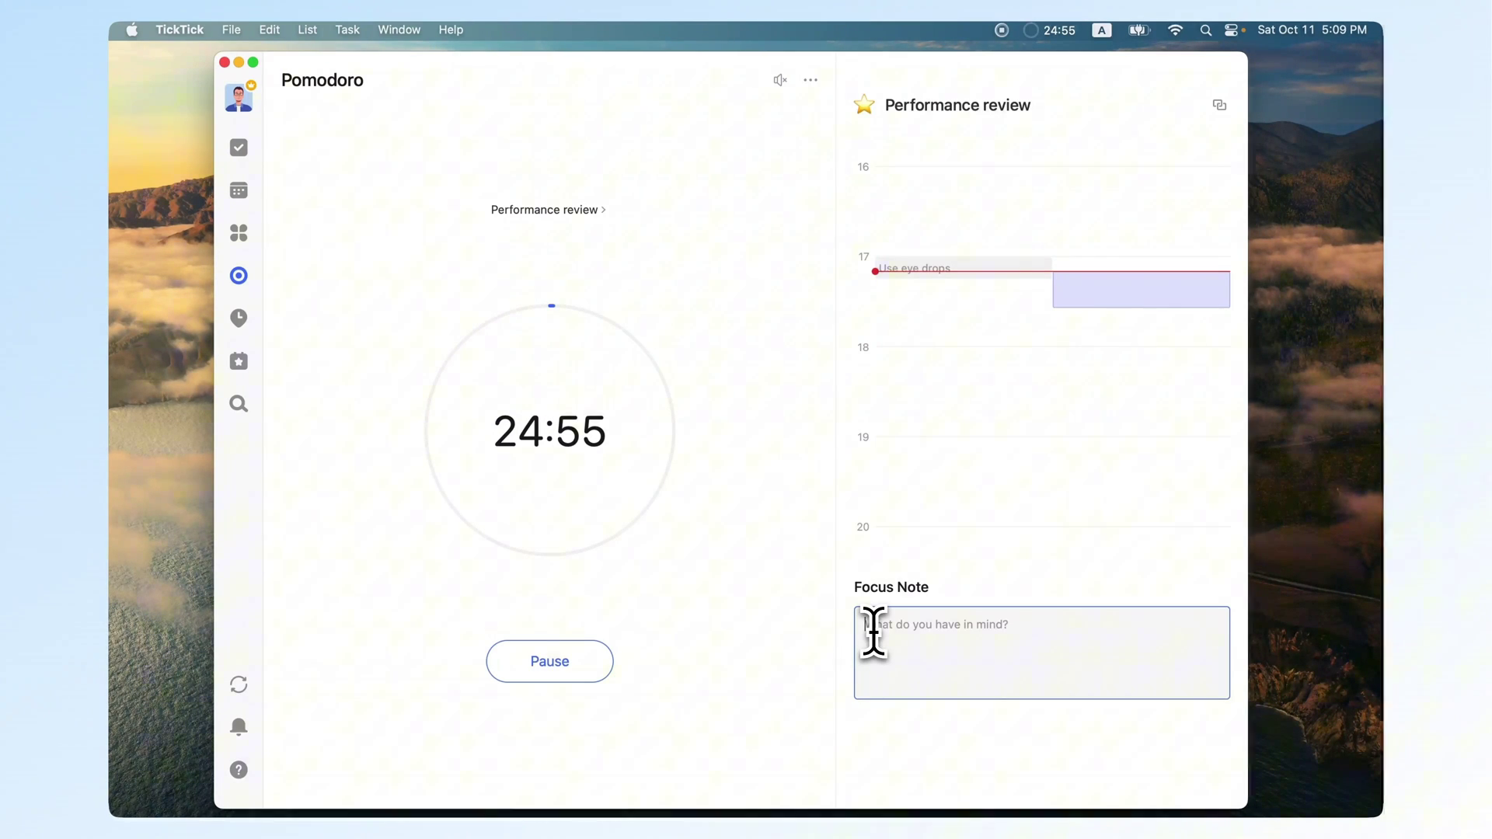
click(873, 628)
text(ideas in)
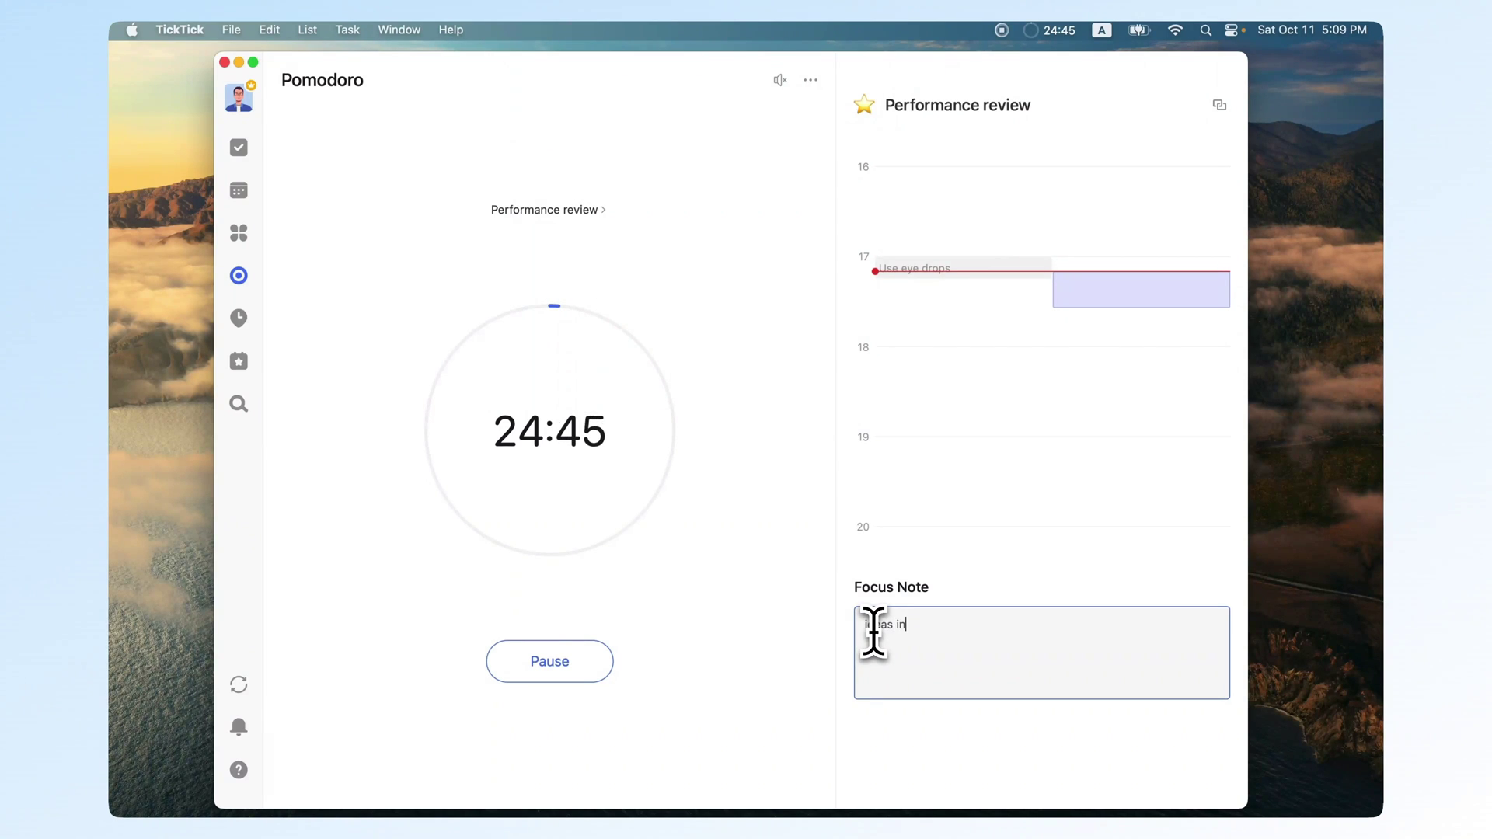
text(spiration)
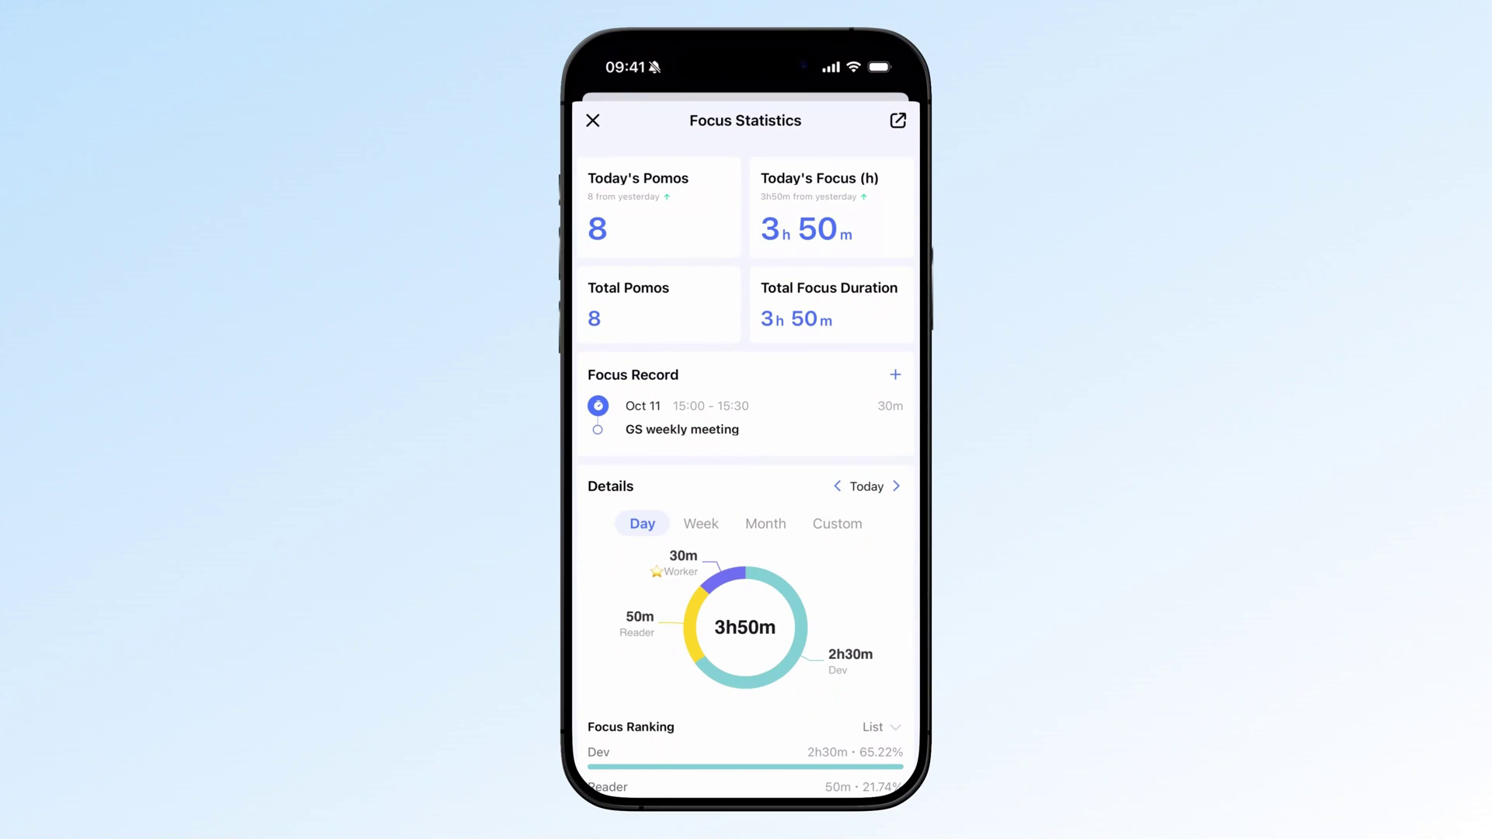
Step: Switch the Focus Ranking grouping from List to Task
scroll(745, 466, down, 5)
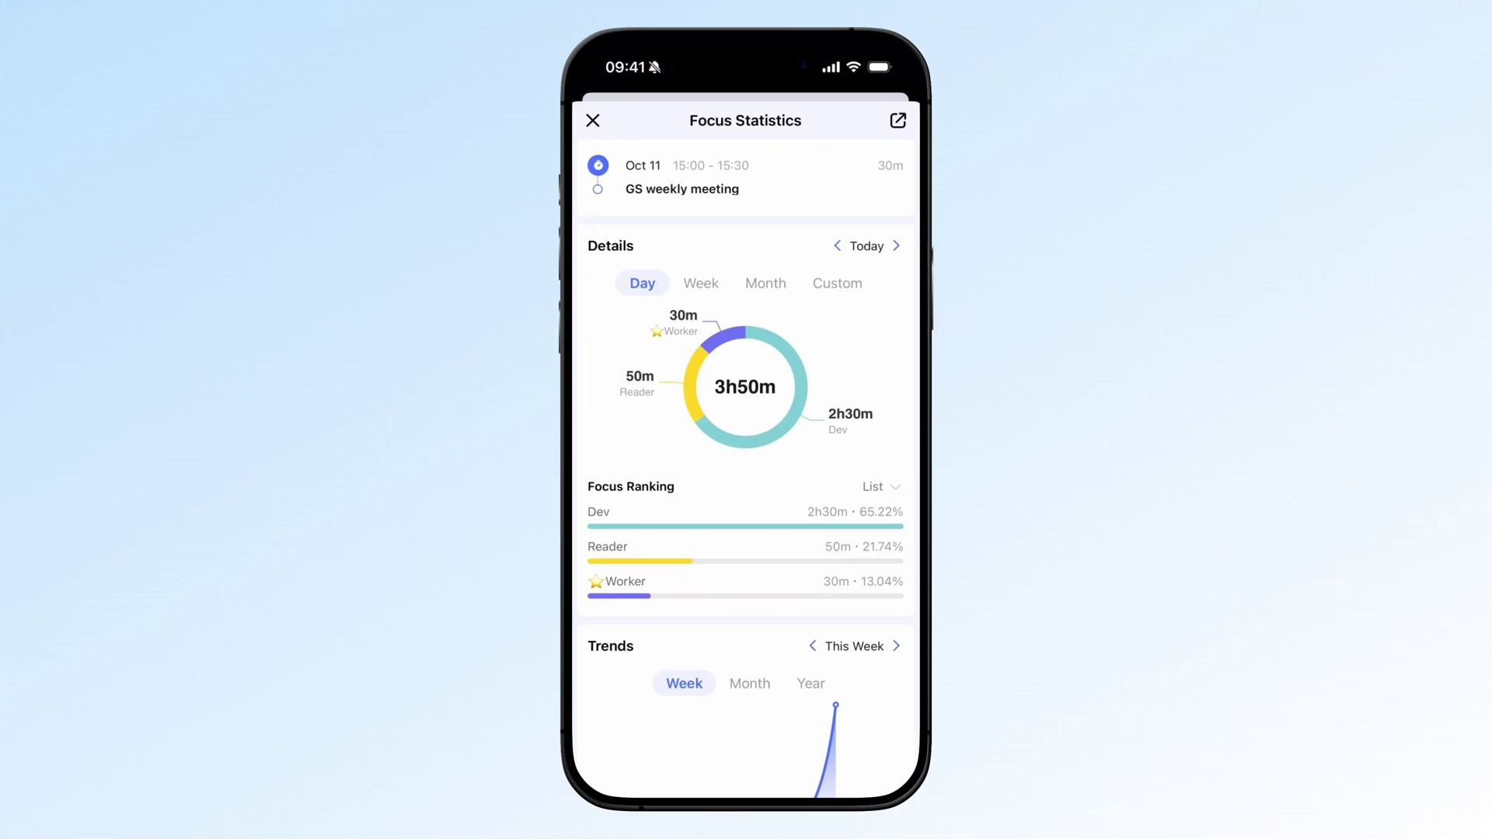
click(878, 486)
click(859, 447)
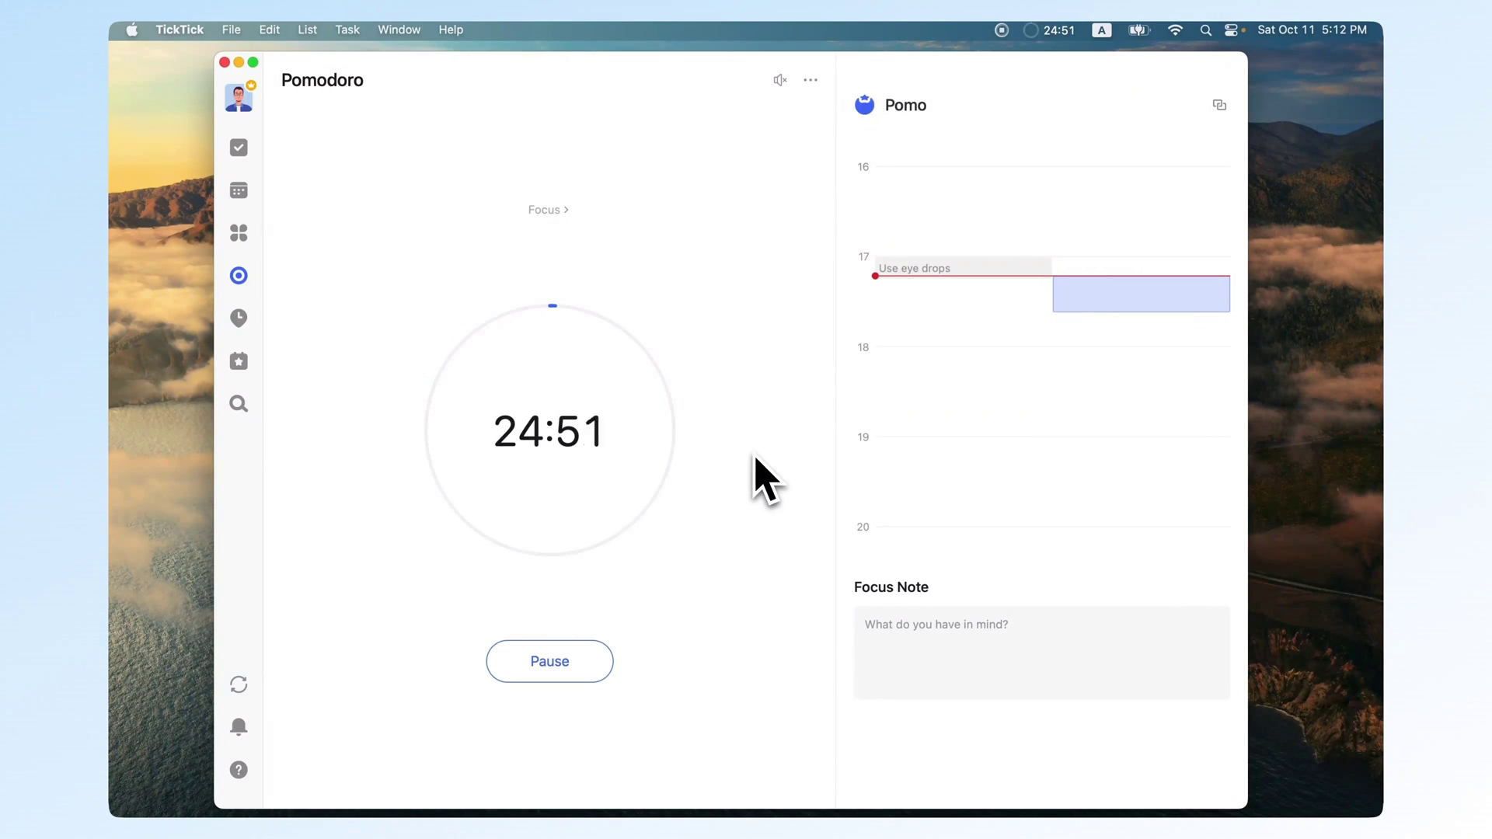
click(1060, 35)
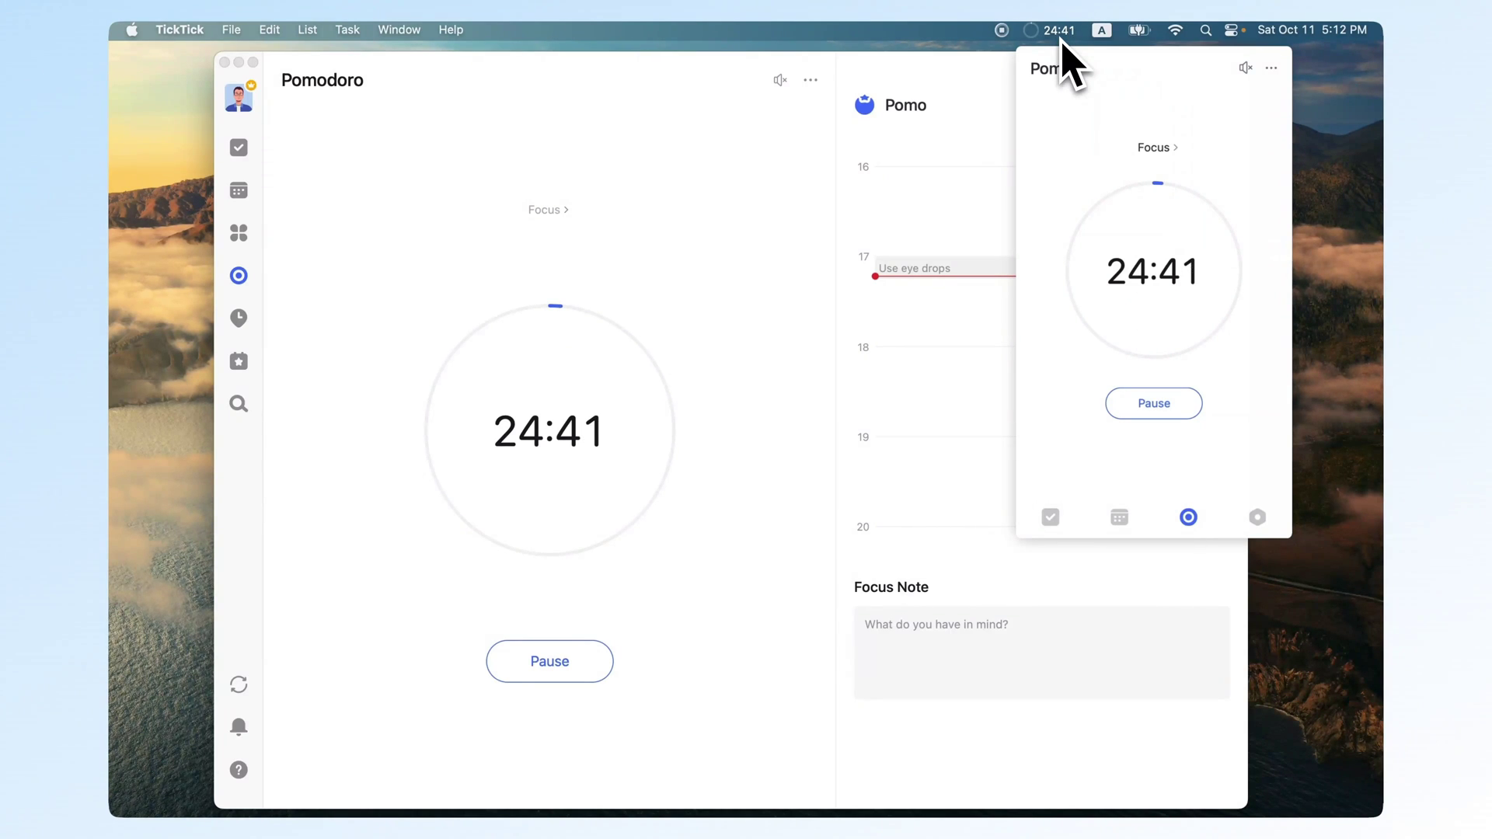
click(1061, 40)
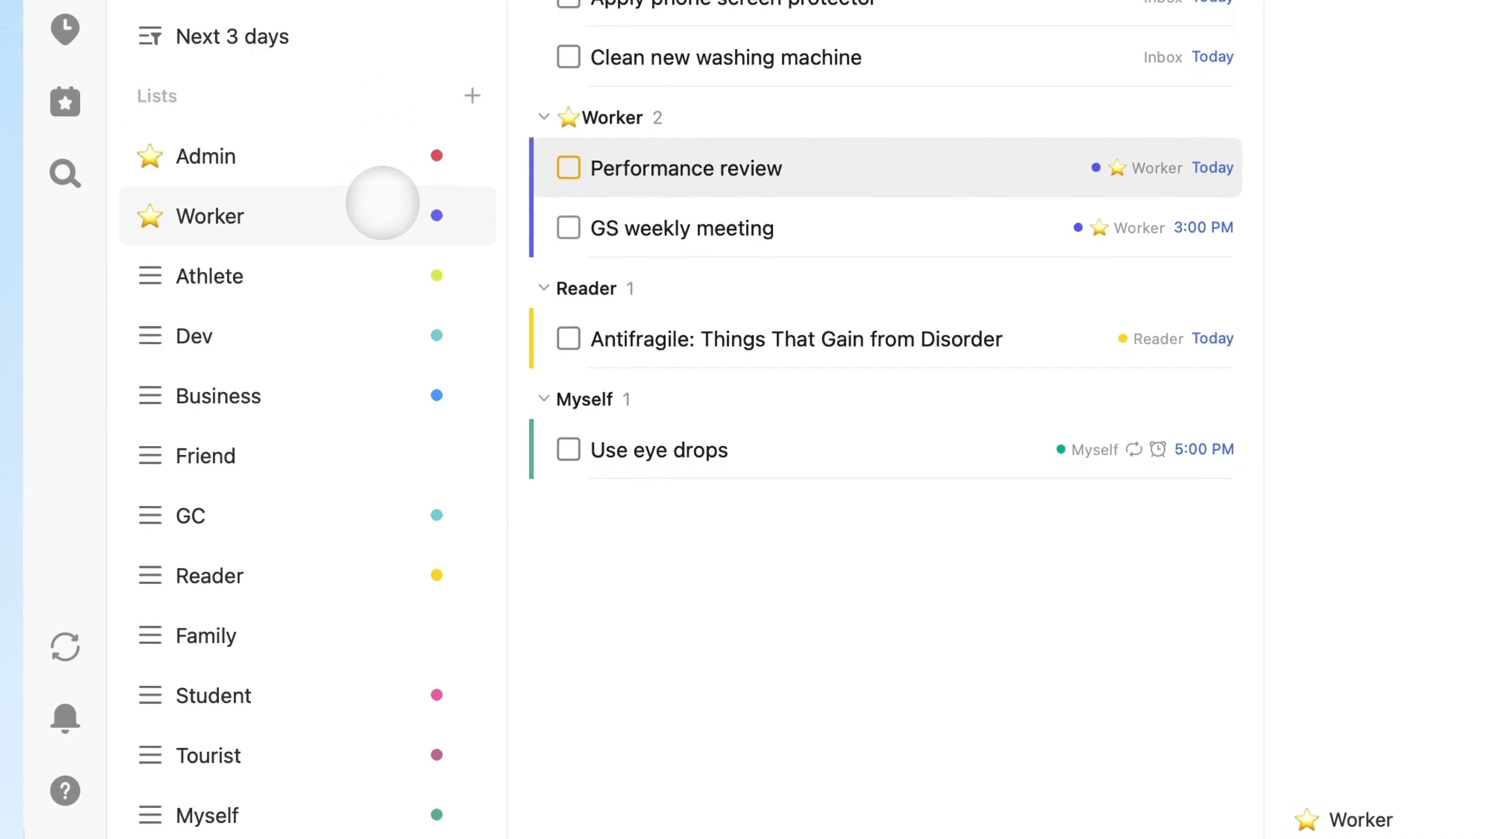
Step: Browse the Worker, Student, Athlete, Admin, Dev and Friend lists in the sidebar
click(426, 411)
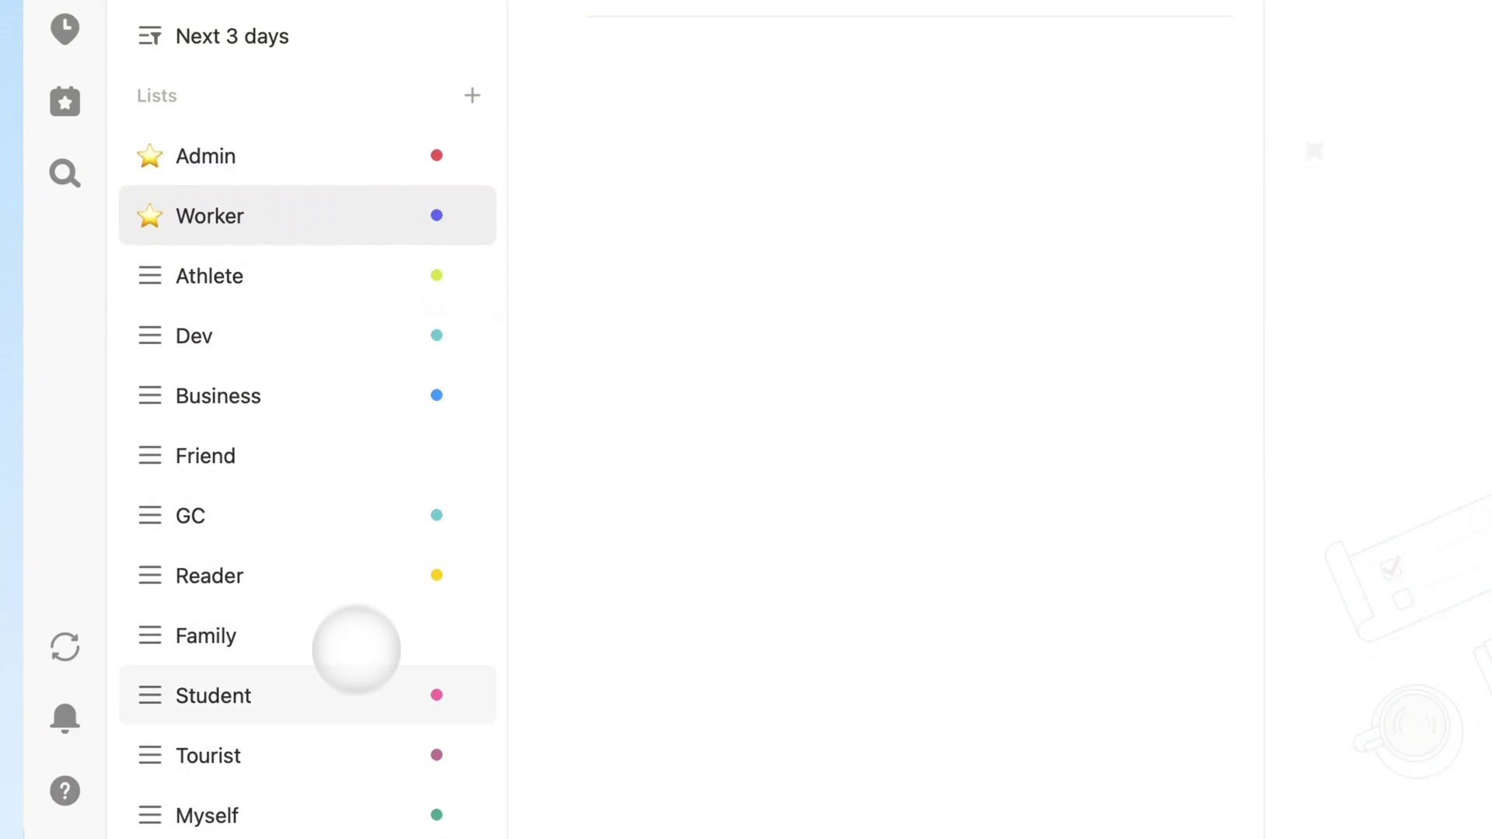
click(355, 691)
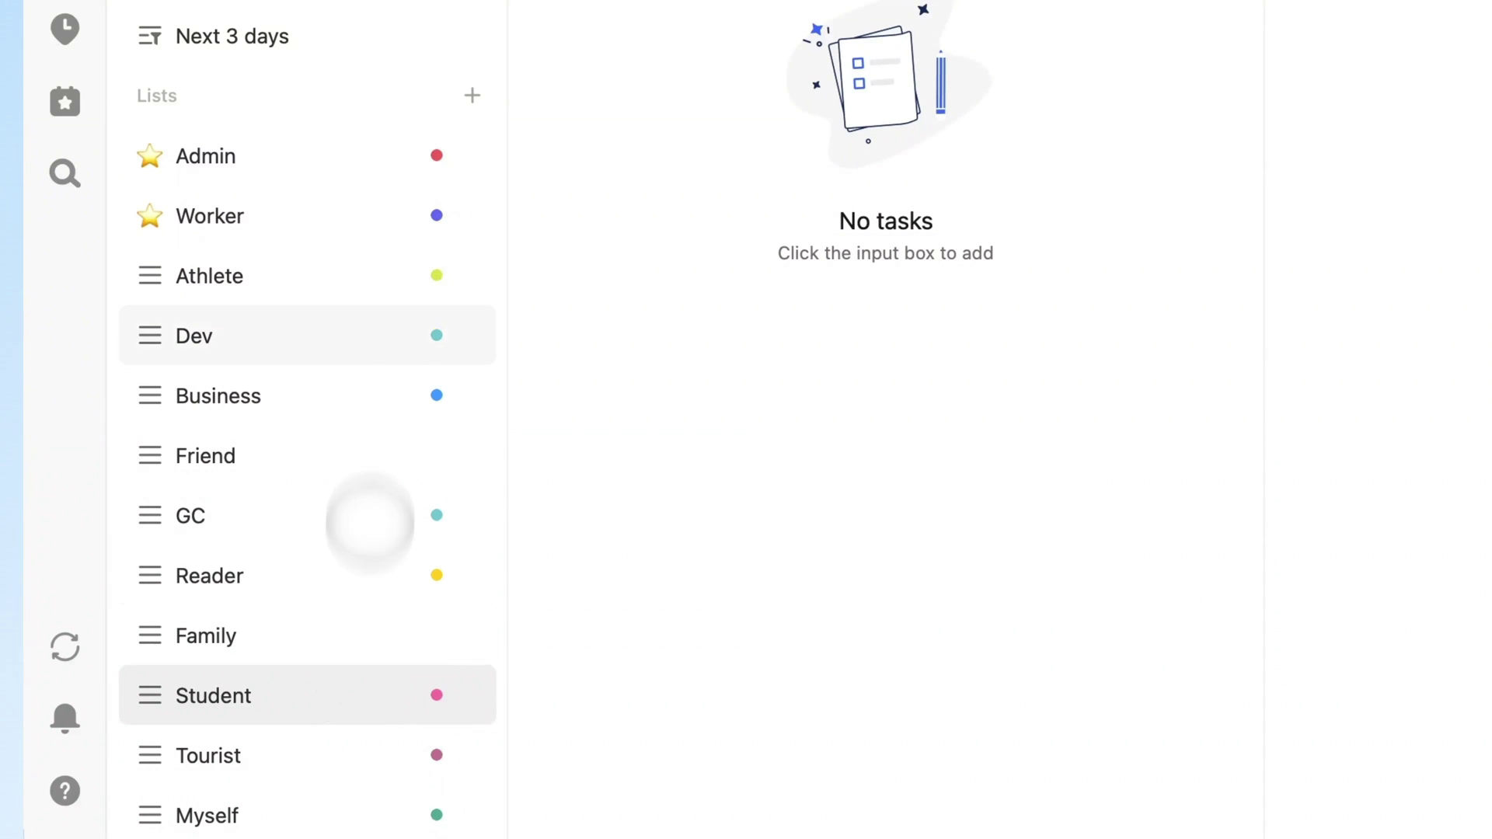
click(379, 276)
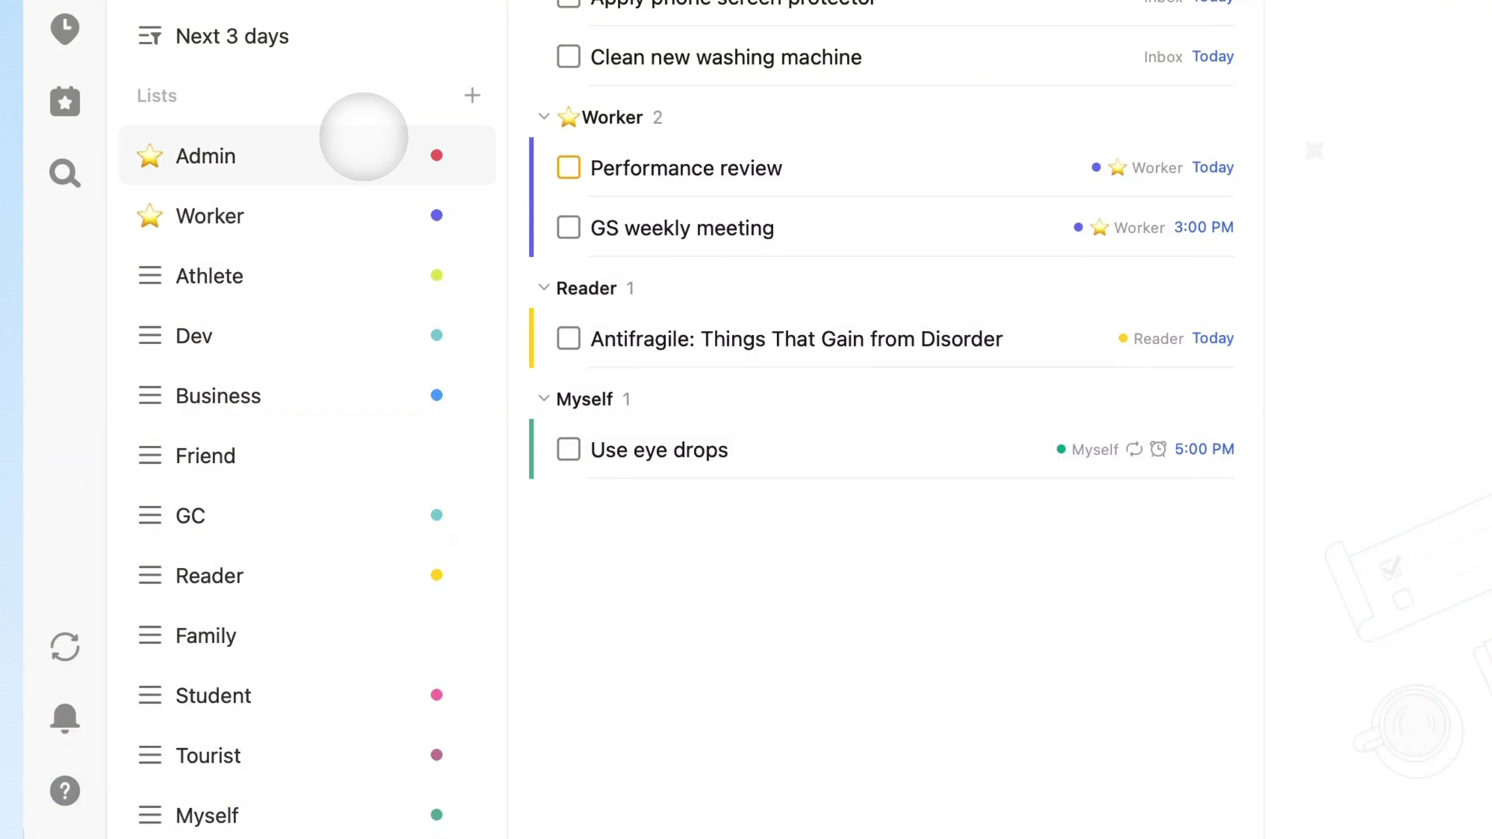
click(364, 151)
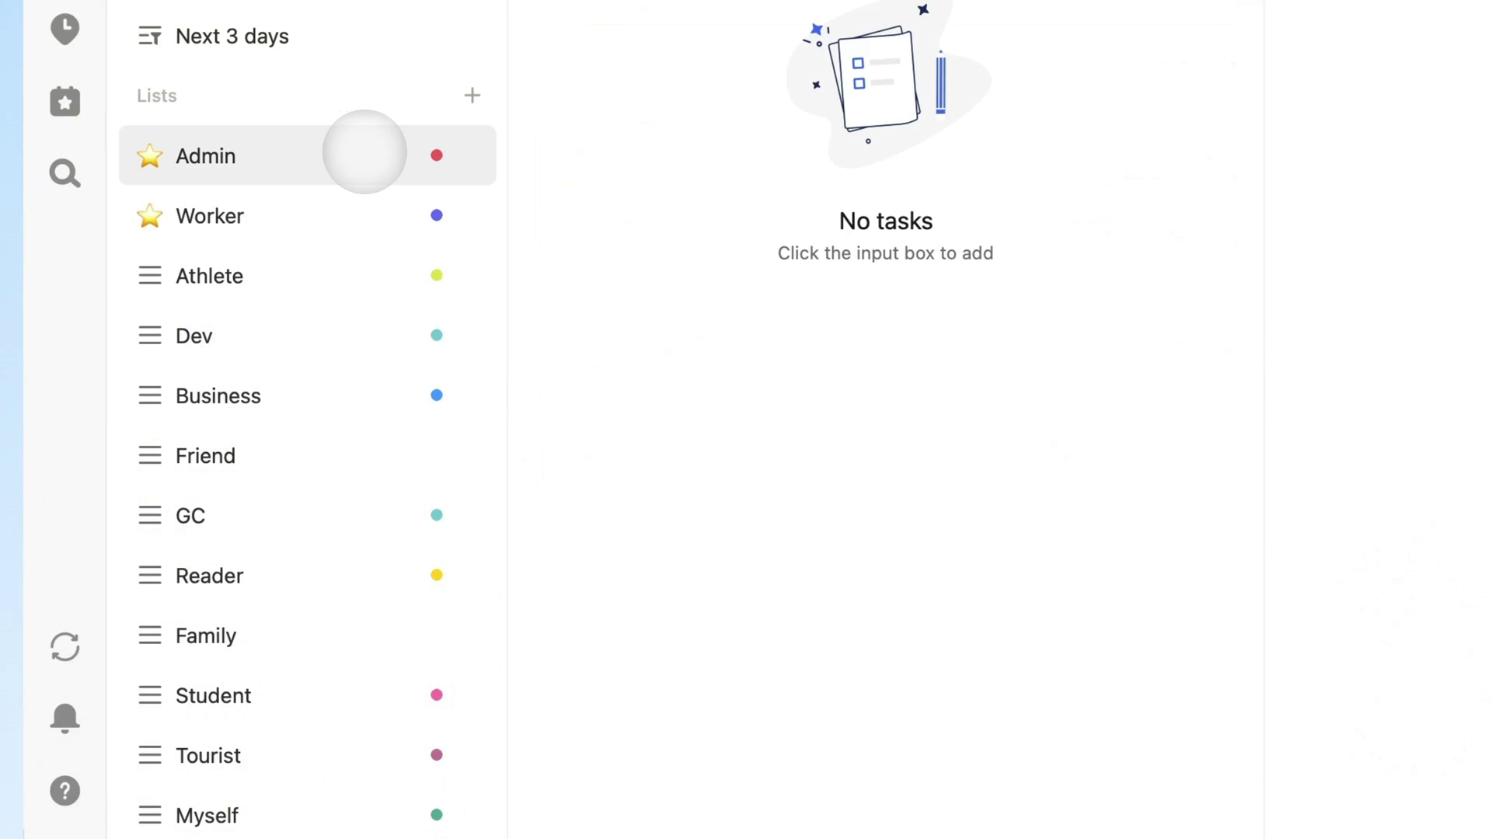
click(347, 214)
click(337, 338)
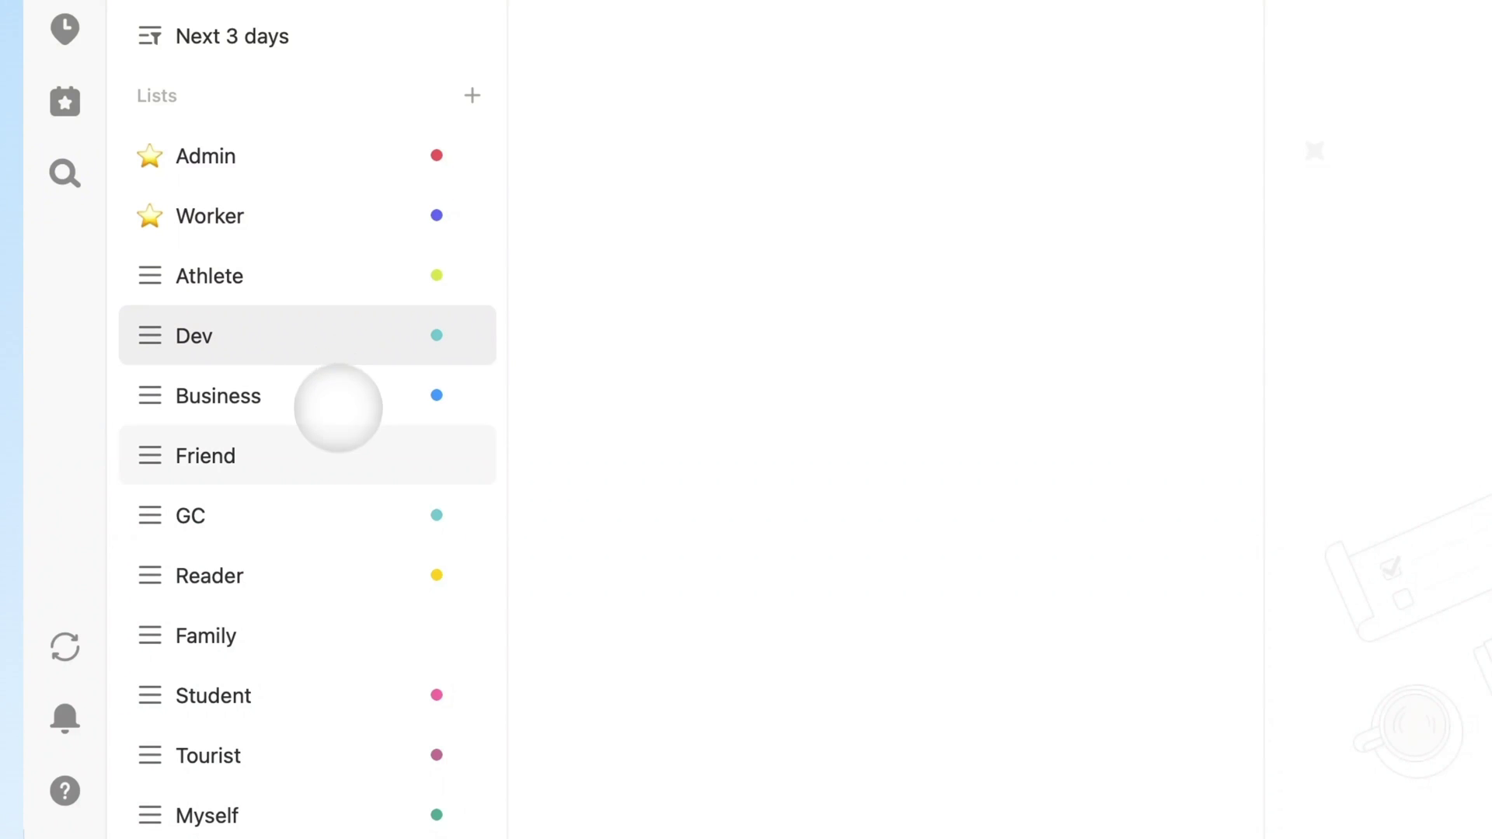
click(340, 449)
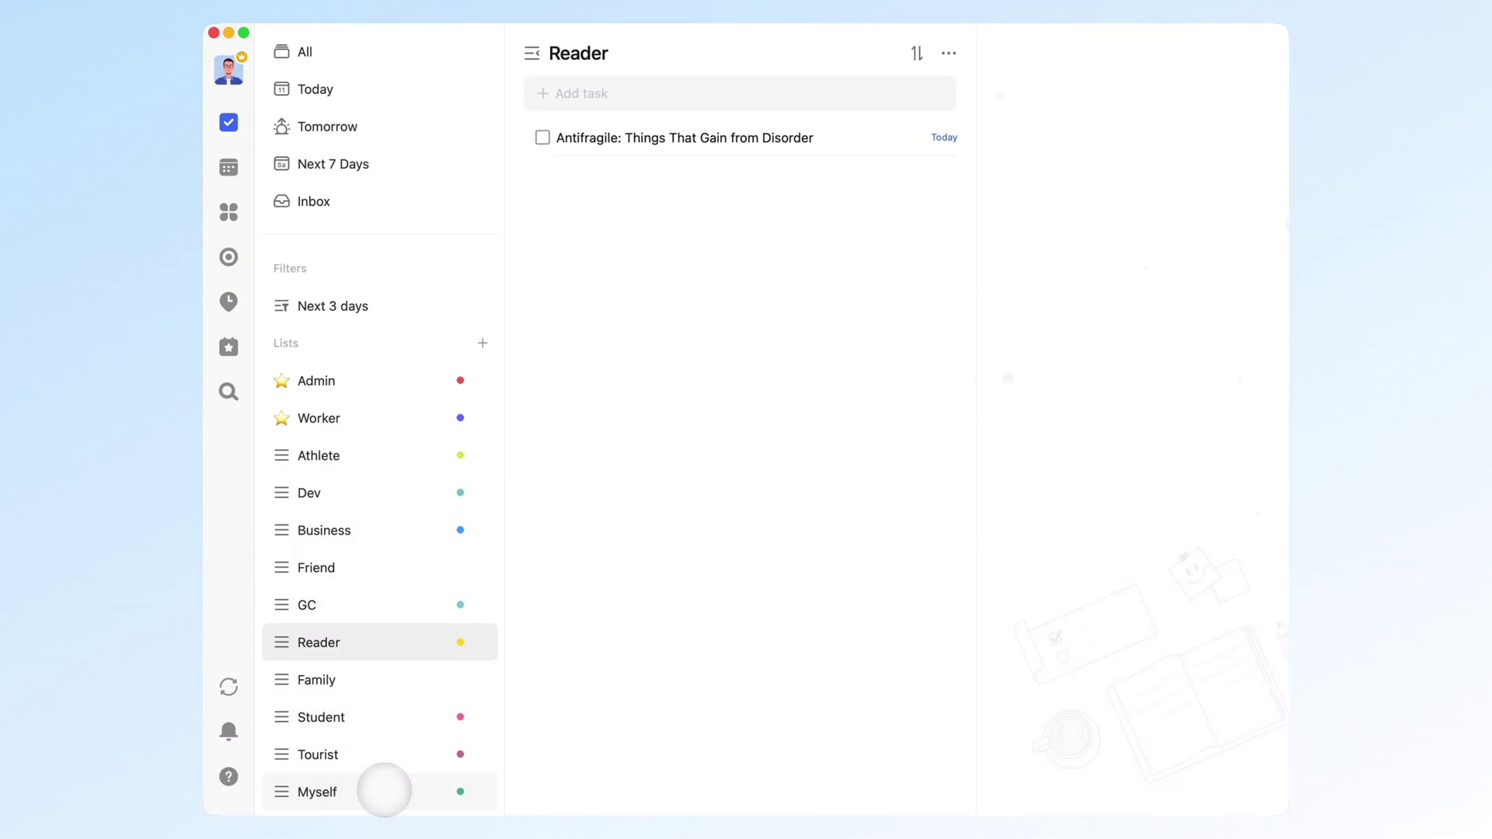
Step: Create a new list named Father and move it down between Business and Friend
click(480, 344)
text(F)
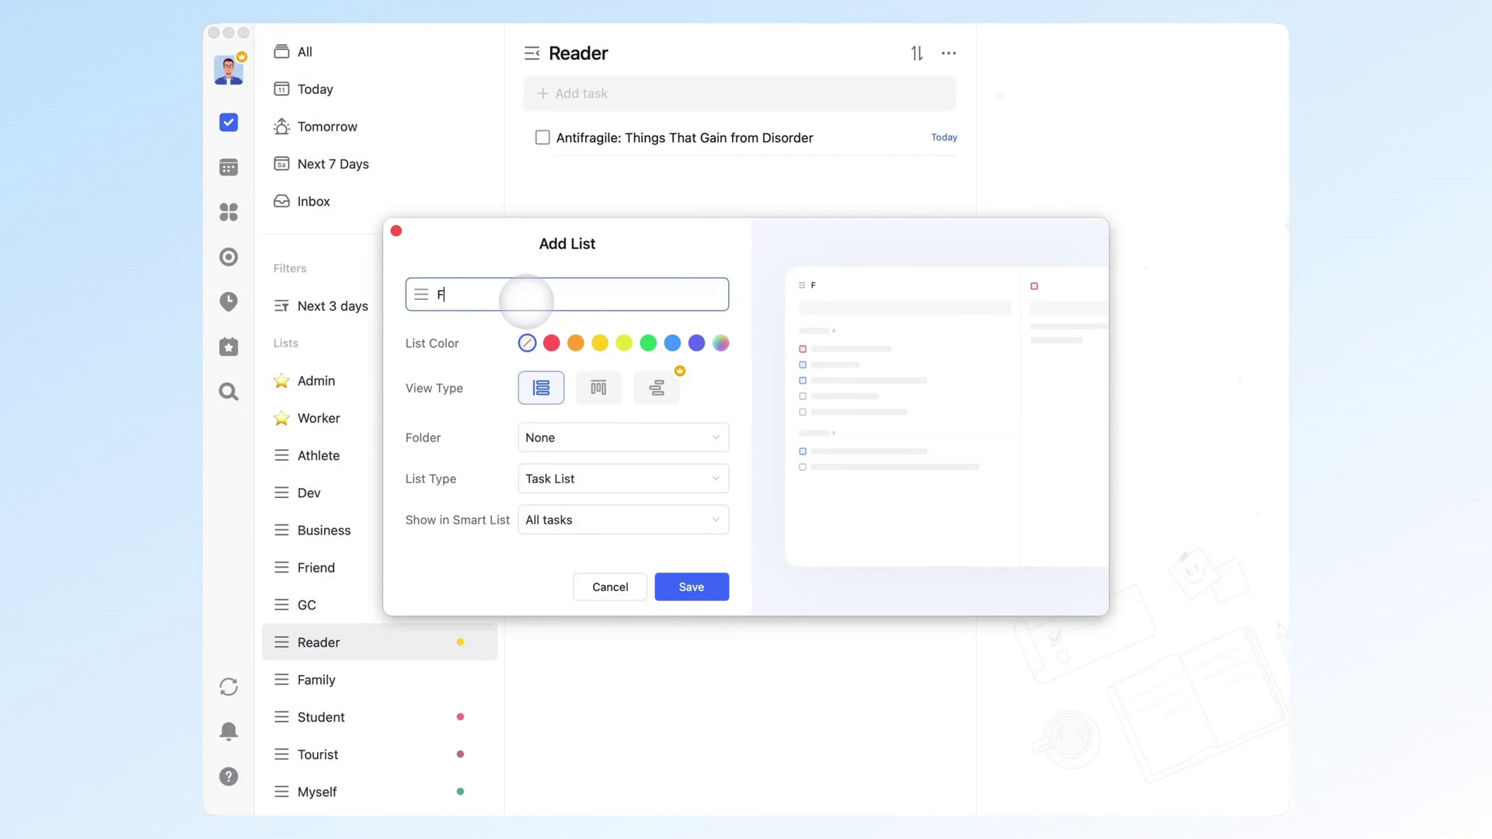
text(ather)
click(692, 586)
drag(385, 380, 376, 572)
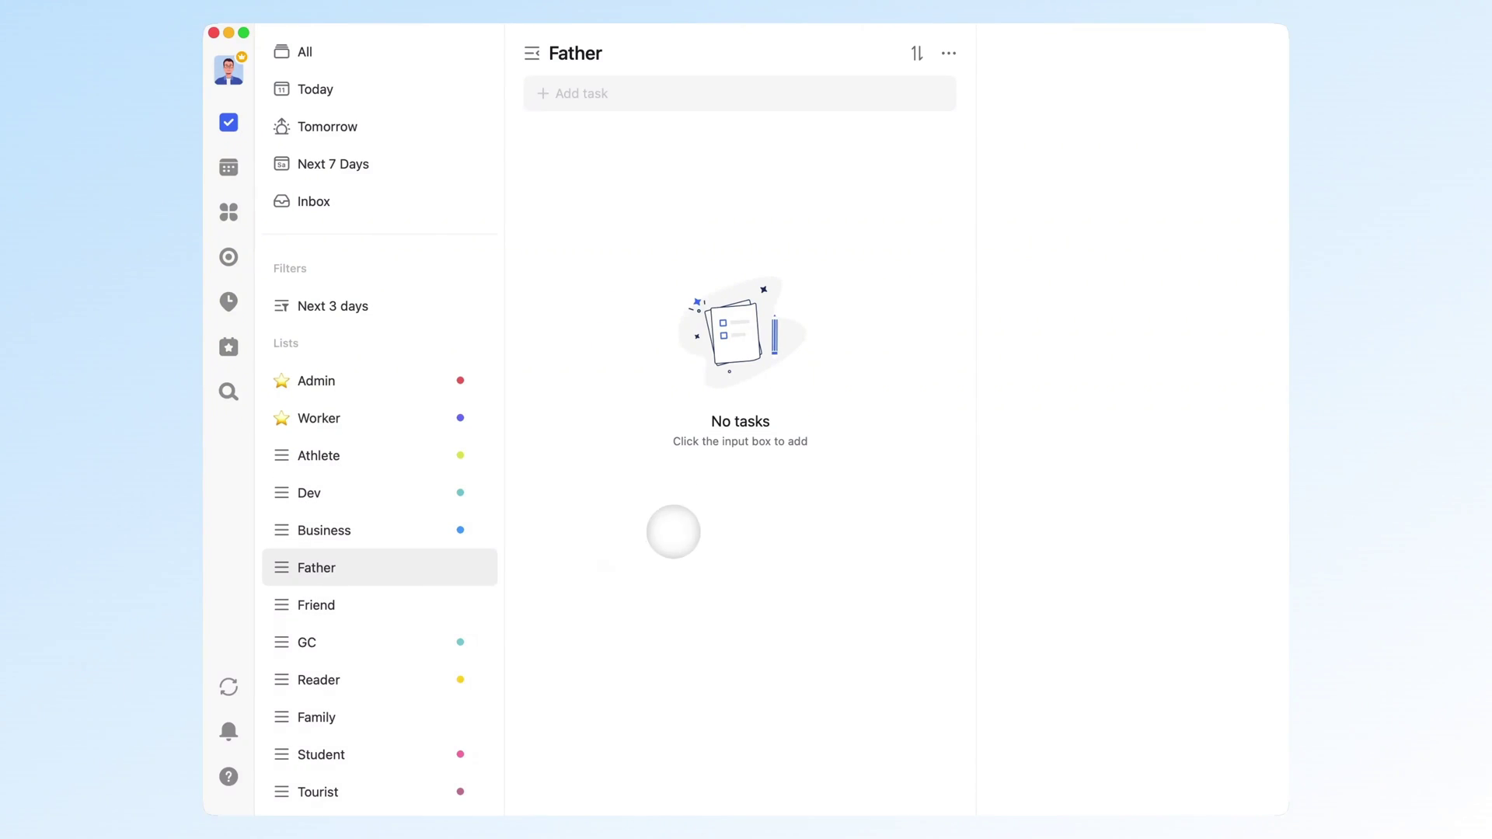
Step: Add the task 'Buy formula' to the Father list
click(692, 105)
text(Buy f)
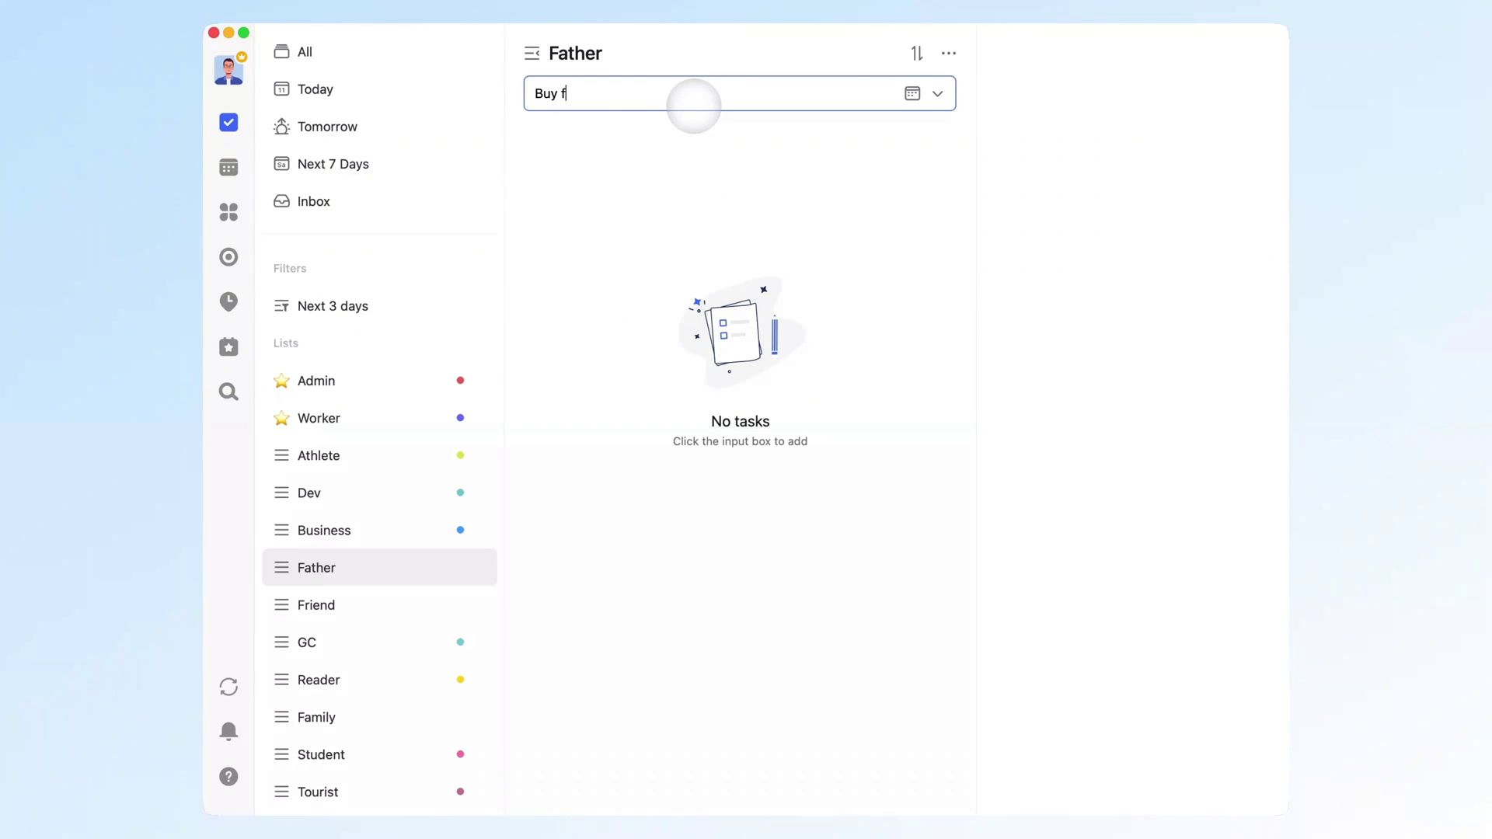
text(ormula)
key(Return)
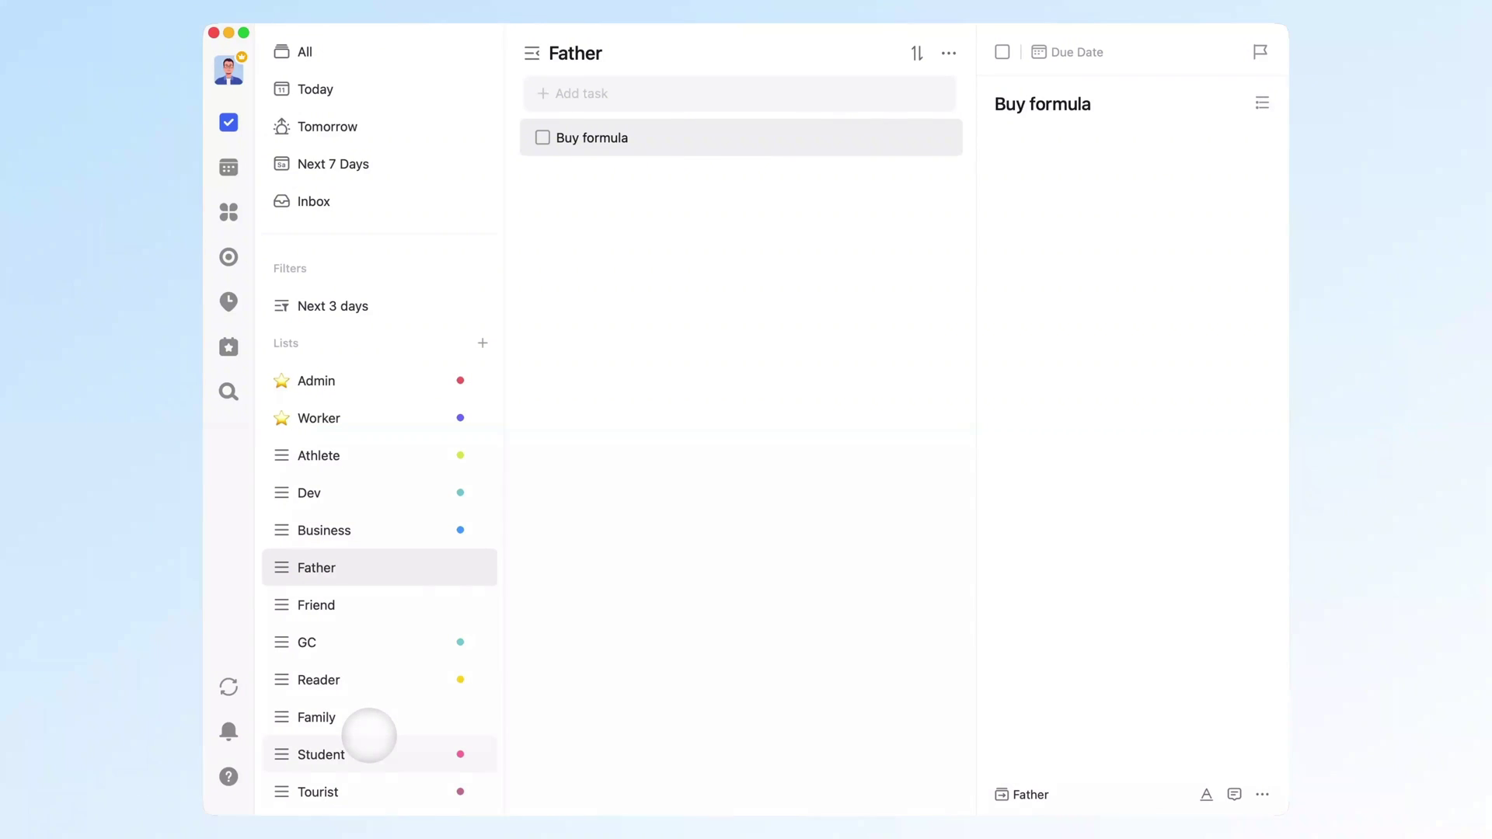
Step: In the Worker list, tag the Machining Path – GS004 ES2 task with GS004-ES2
click(391, 424)
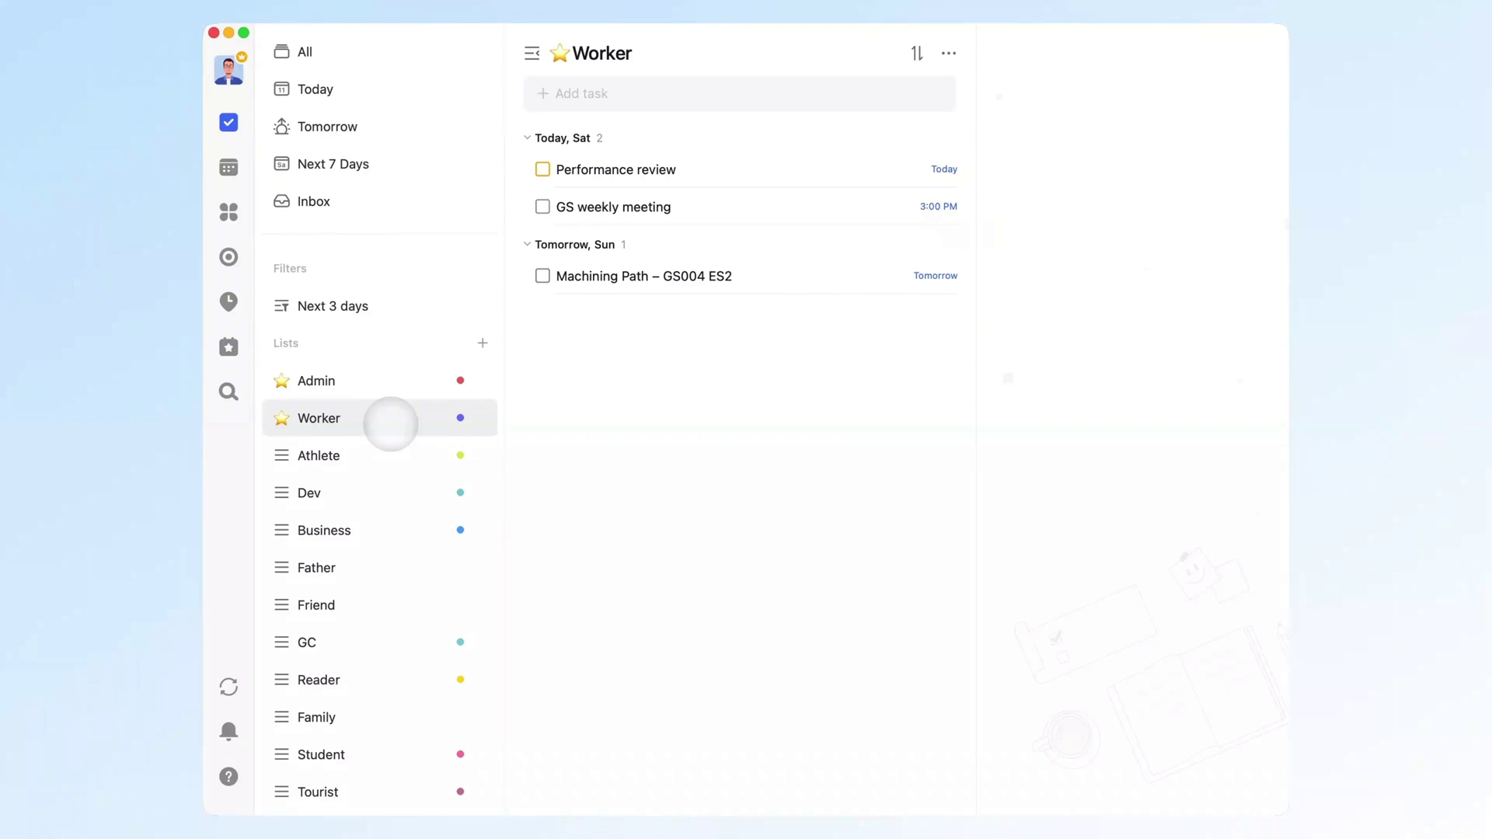
scroll(390, 423, down, 10)
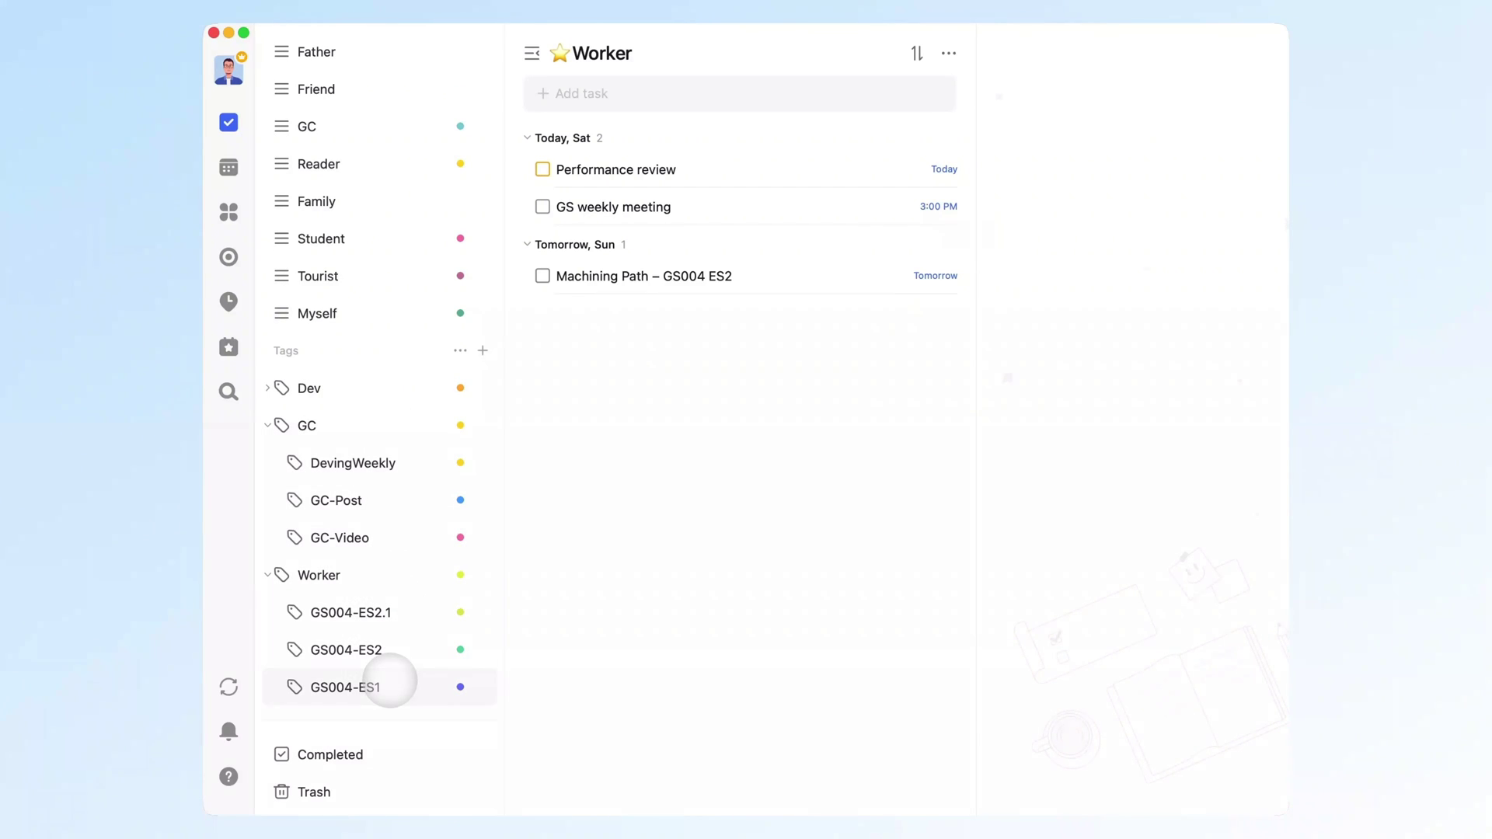
click(613, 276)
drag(513, 275, 420, 646)
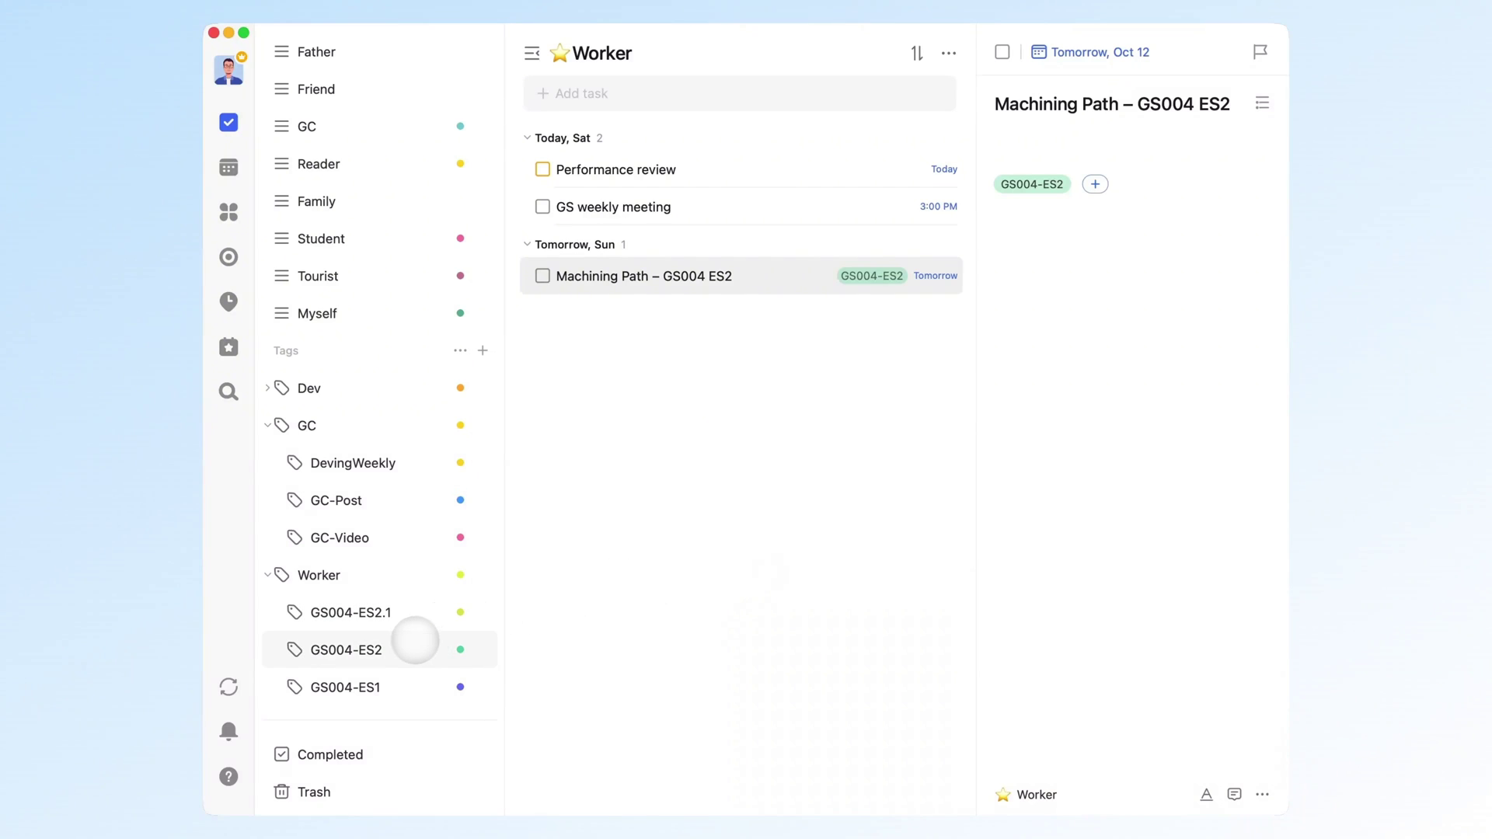
Step: View the tasks tagged GS004-ES2, then return to the Worker list
click(406, 647)
scroll(407, 644, up, 1)
scroll(408, 644, up, 5)
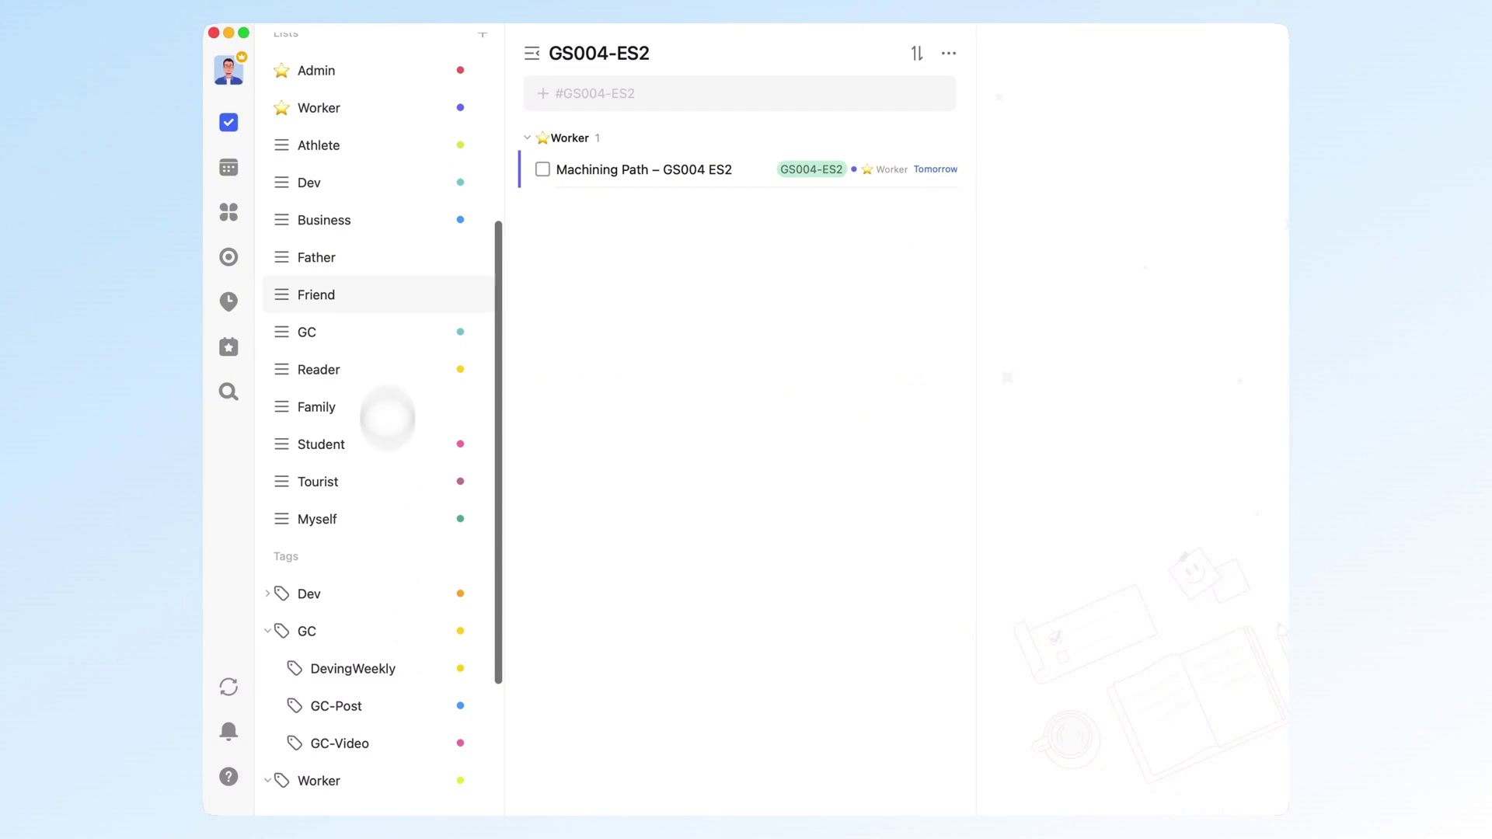
click(418, 109)
scroll(417, 365, up, 5)
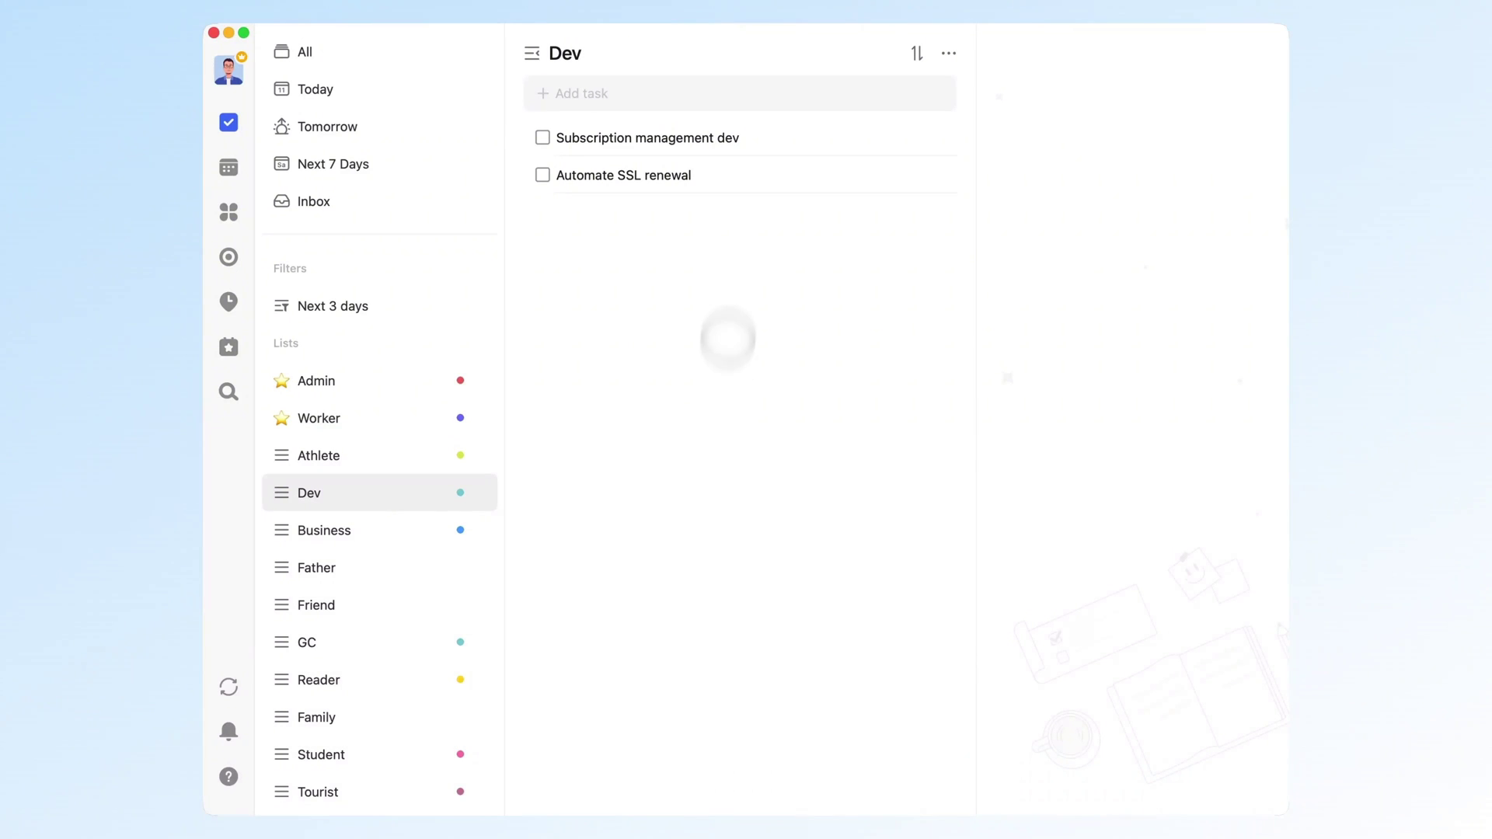
Step: Give Subscription management dev an estimated pomo count of 10
right_click(758, 152)
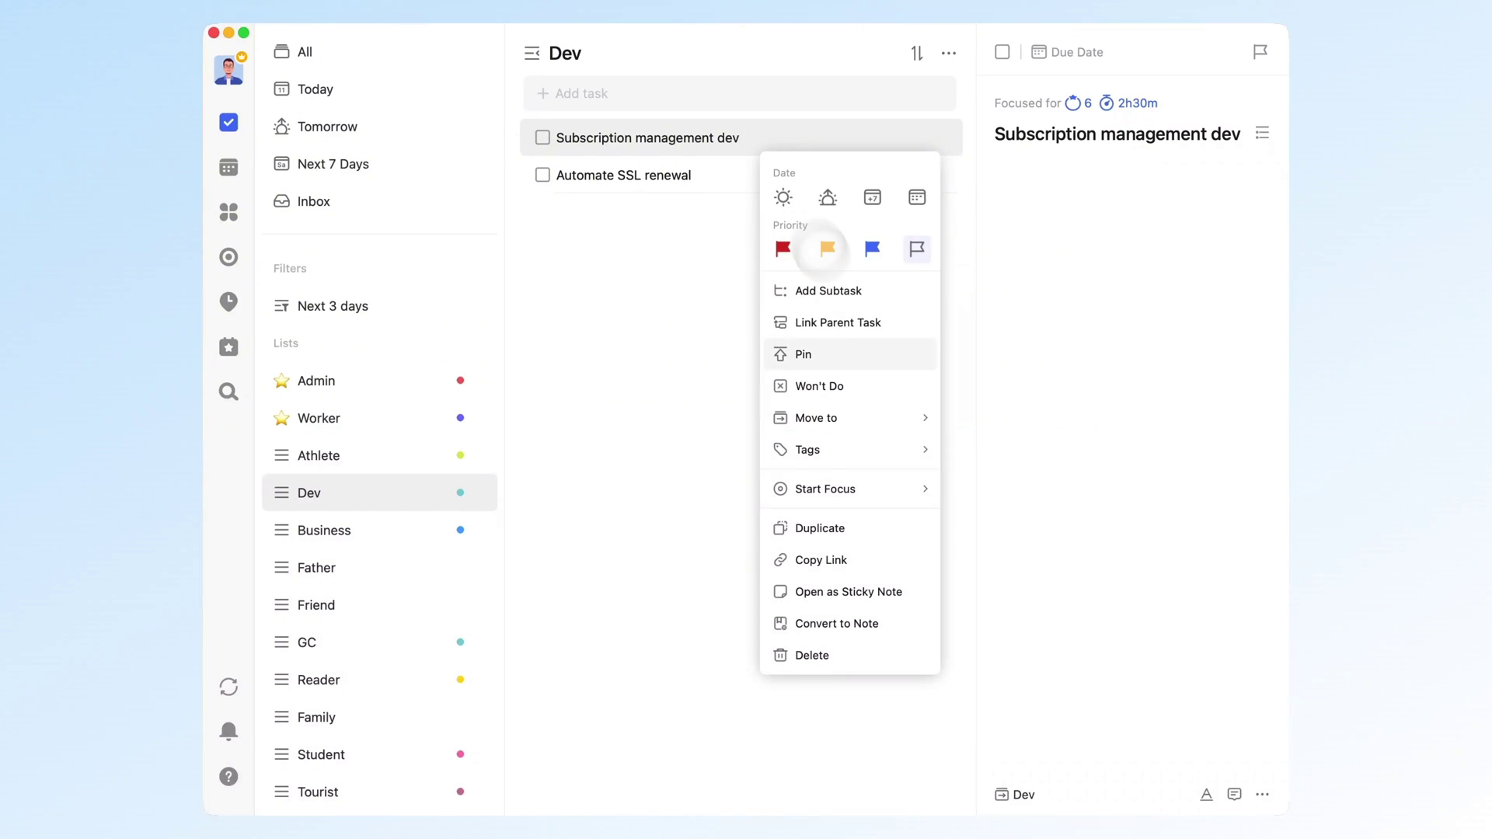
mouse_move(925, 486)
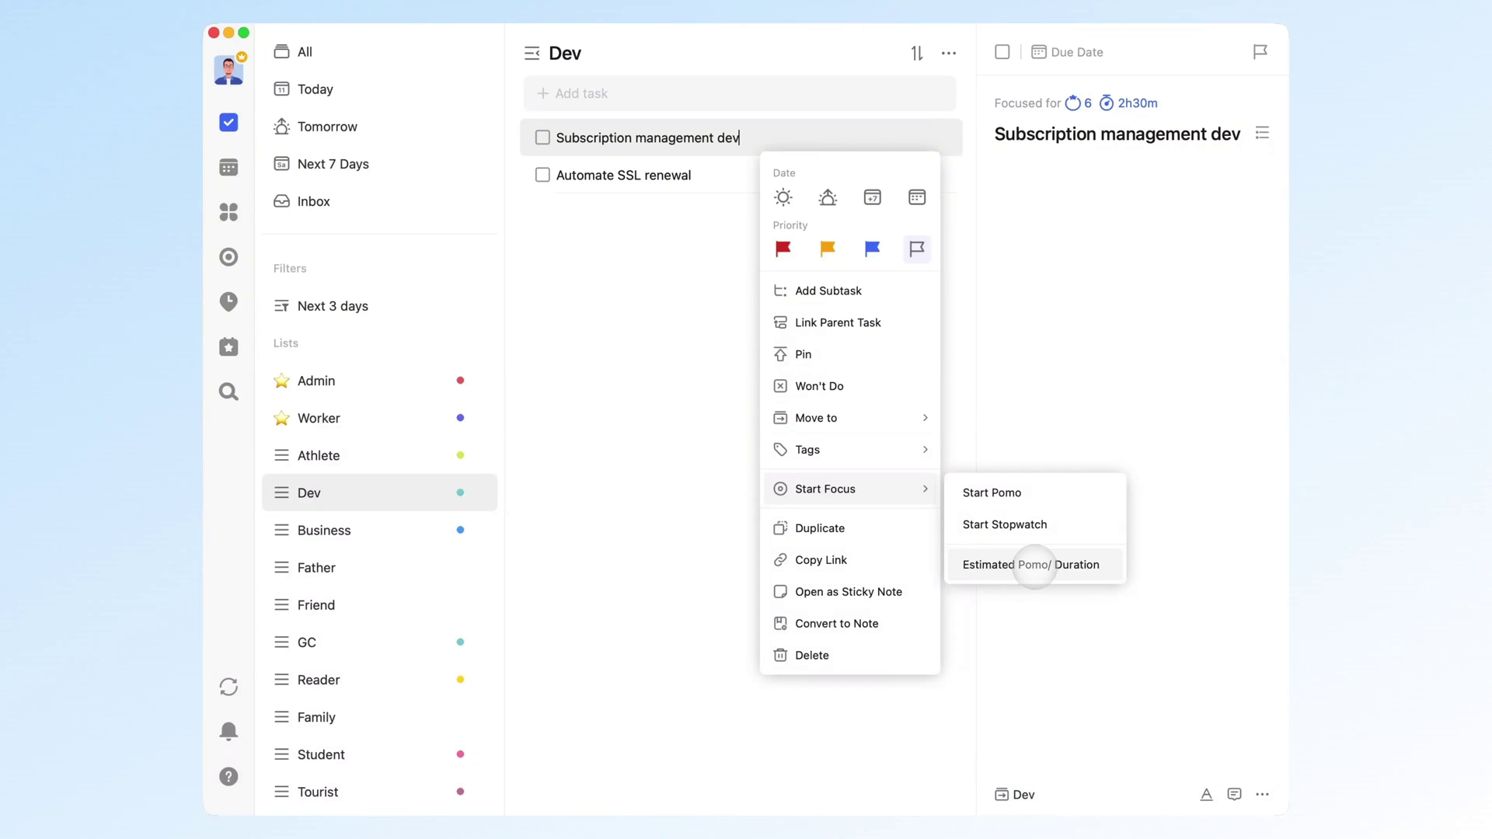
click(1034, 565)
text(0)
click(808, 457)
Step: Set the task's progress to about 70% and also select Automate SSL renewal
click(1039, 74)
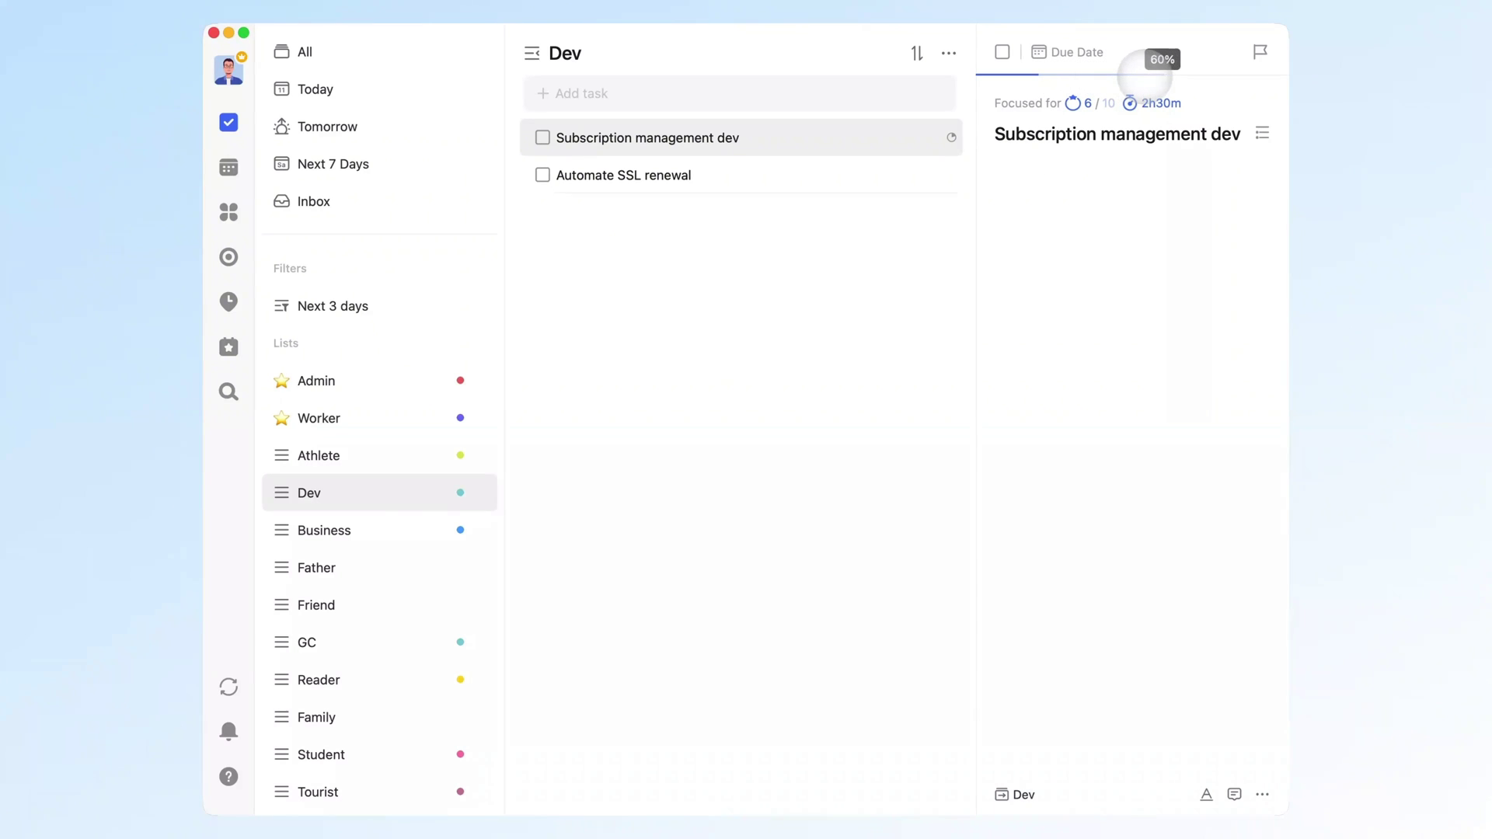
click(1195, 74)
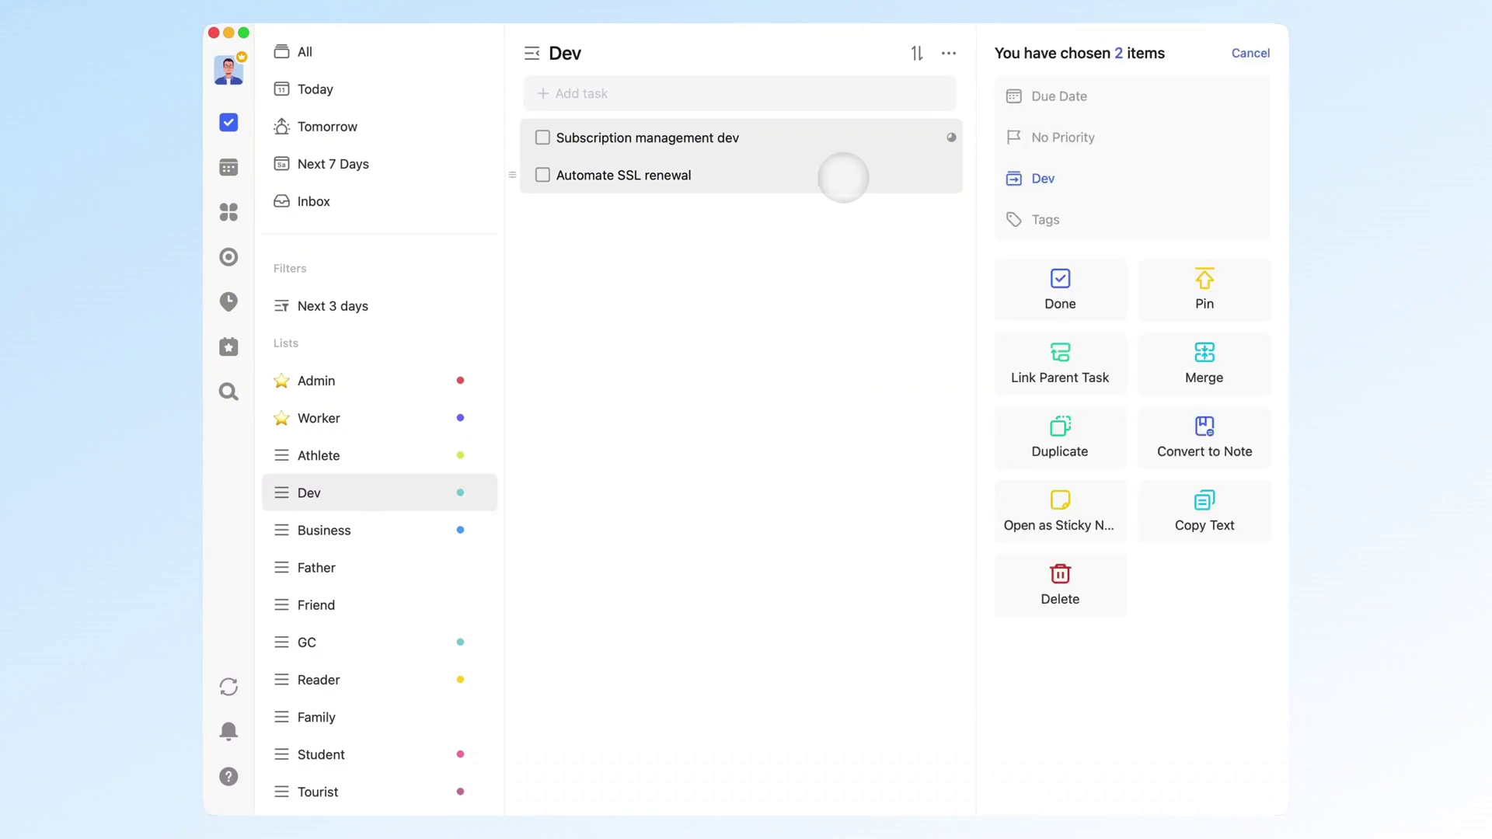
shift+click(847, 177)
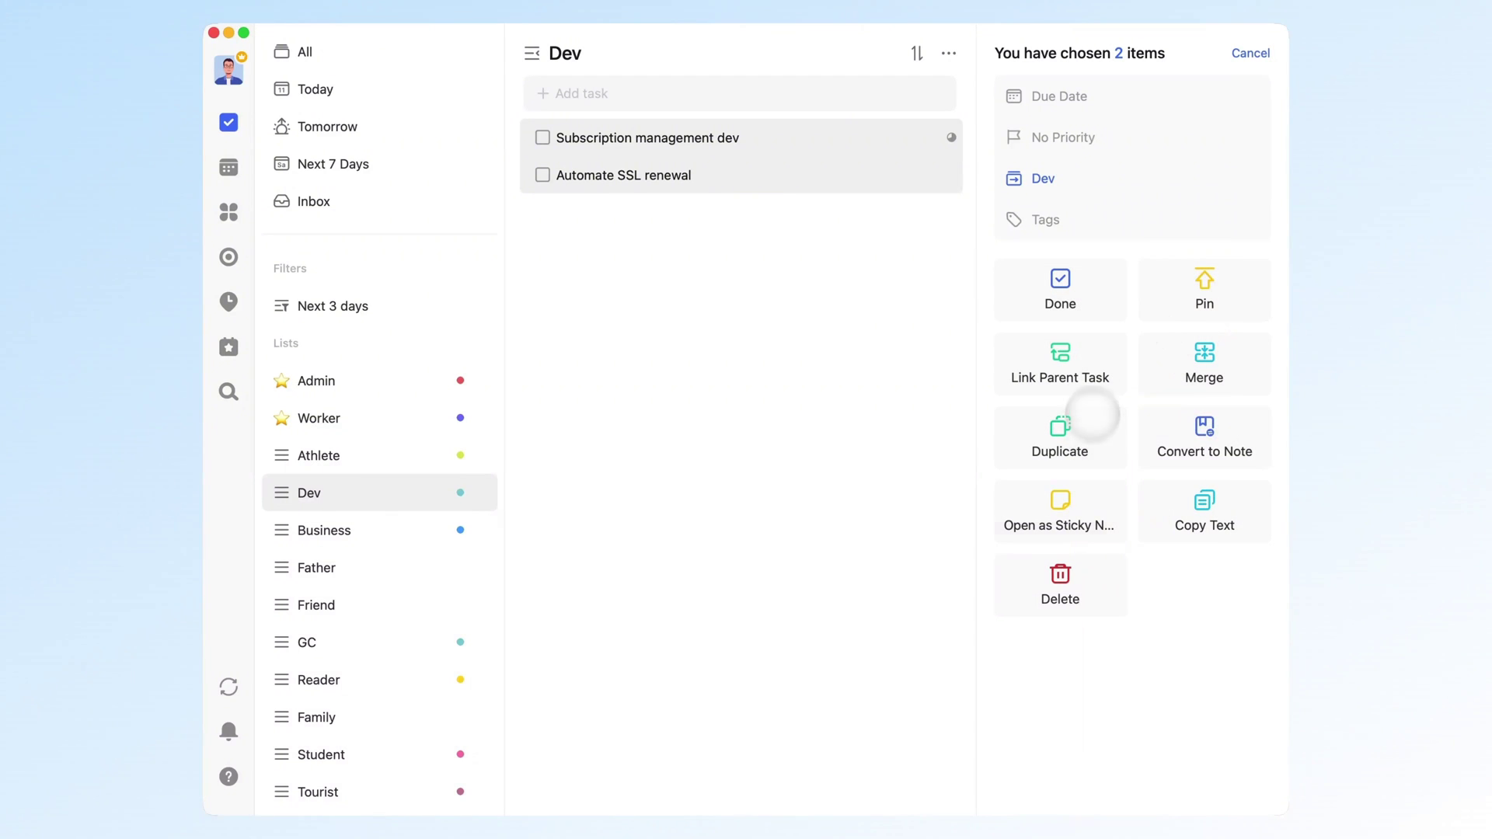
Step: Show the Today list alongside a calendar, filtered to Inbox and Worker tasks
click(373, 90)
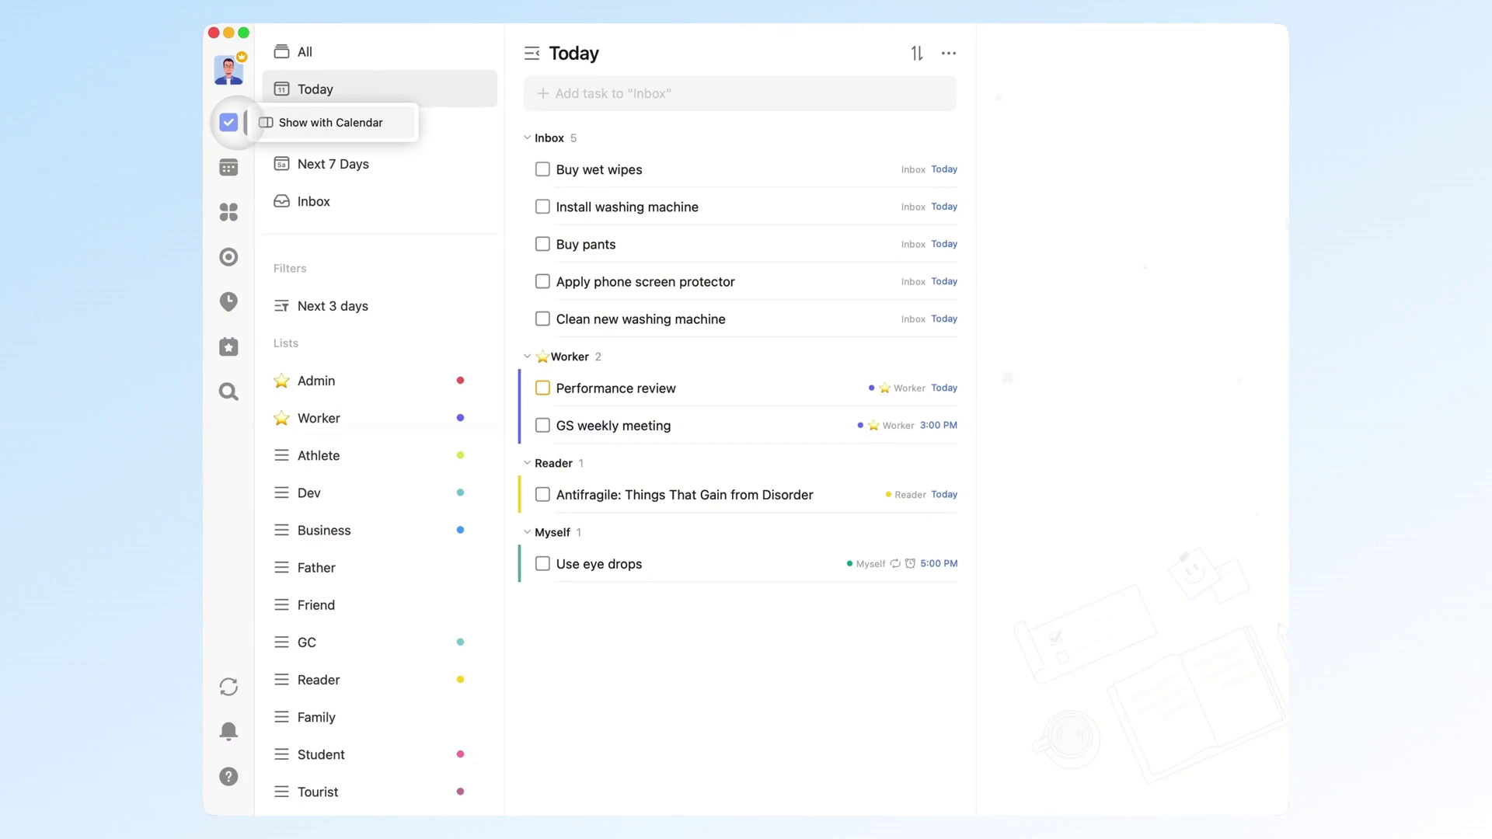
click(228, 122)
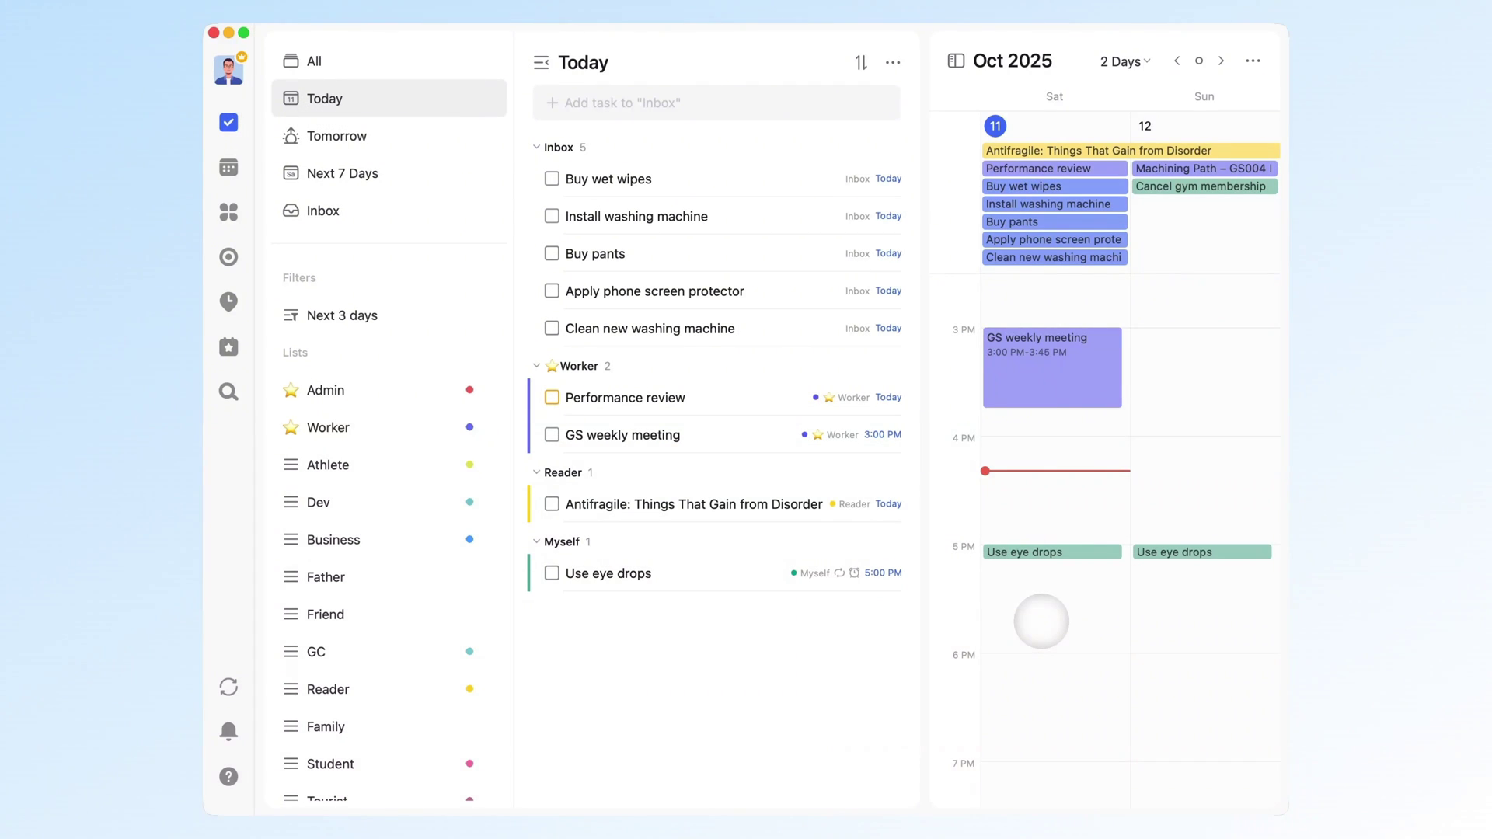
click(956, 60)
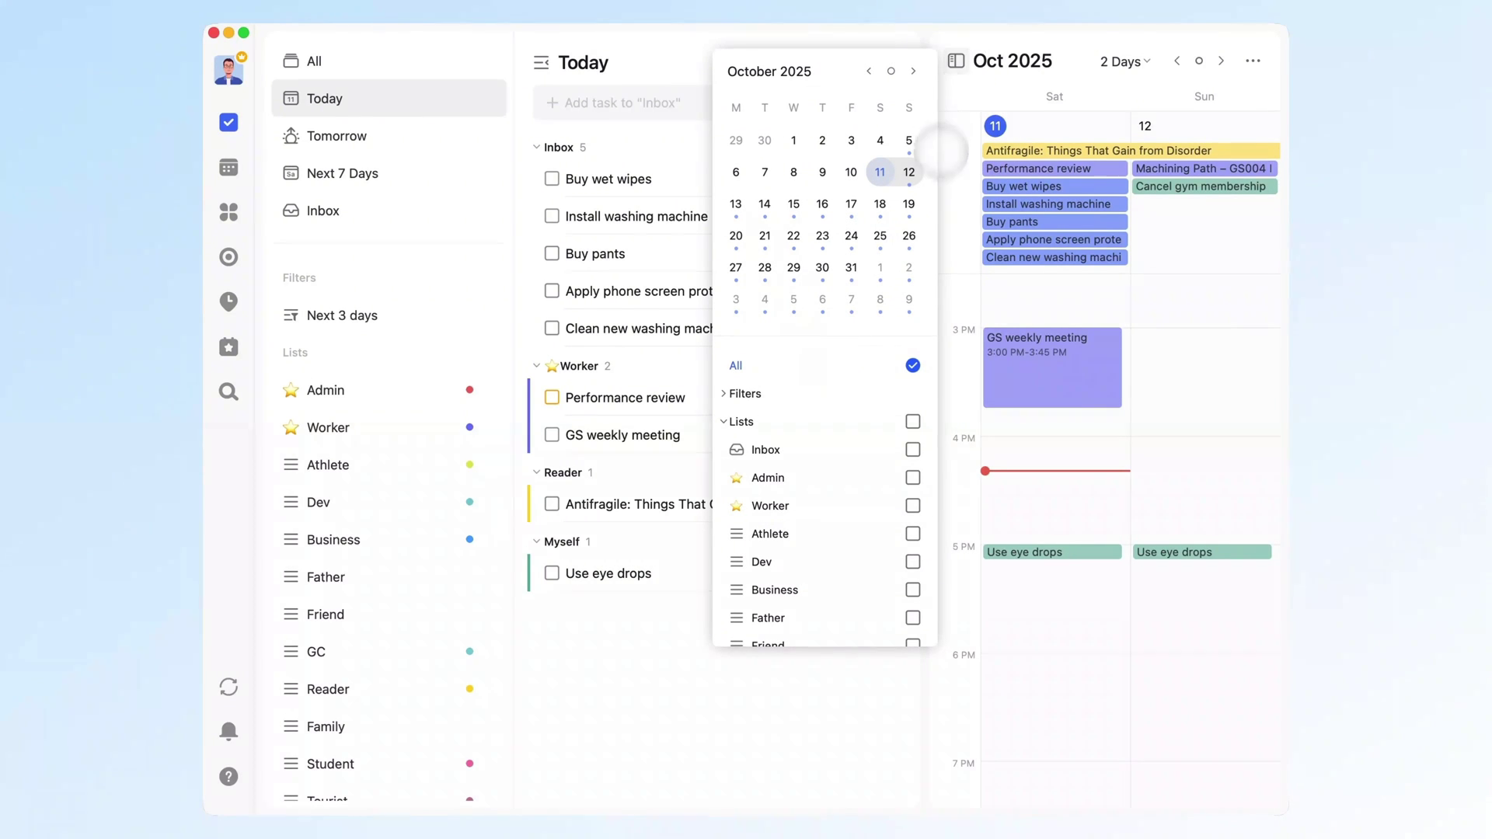
scroll(906, 361, down, 1)
click(912, 445)
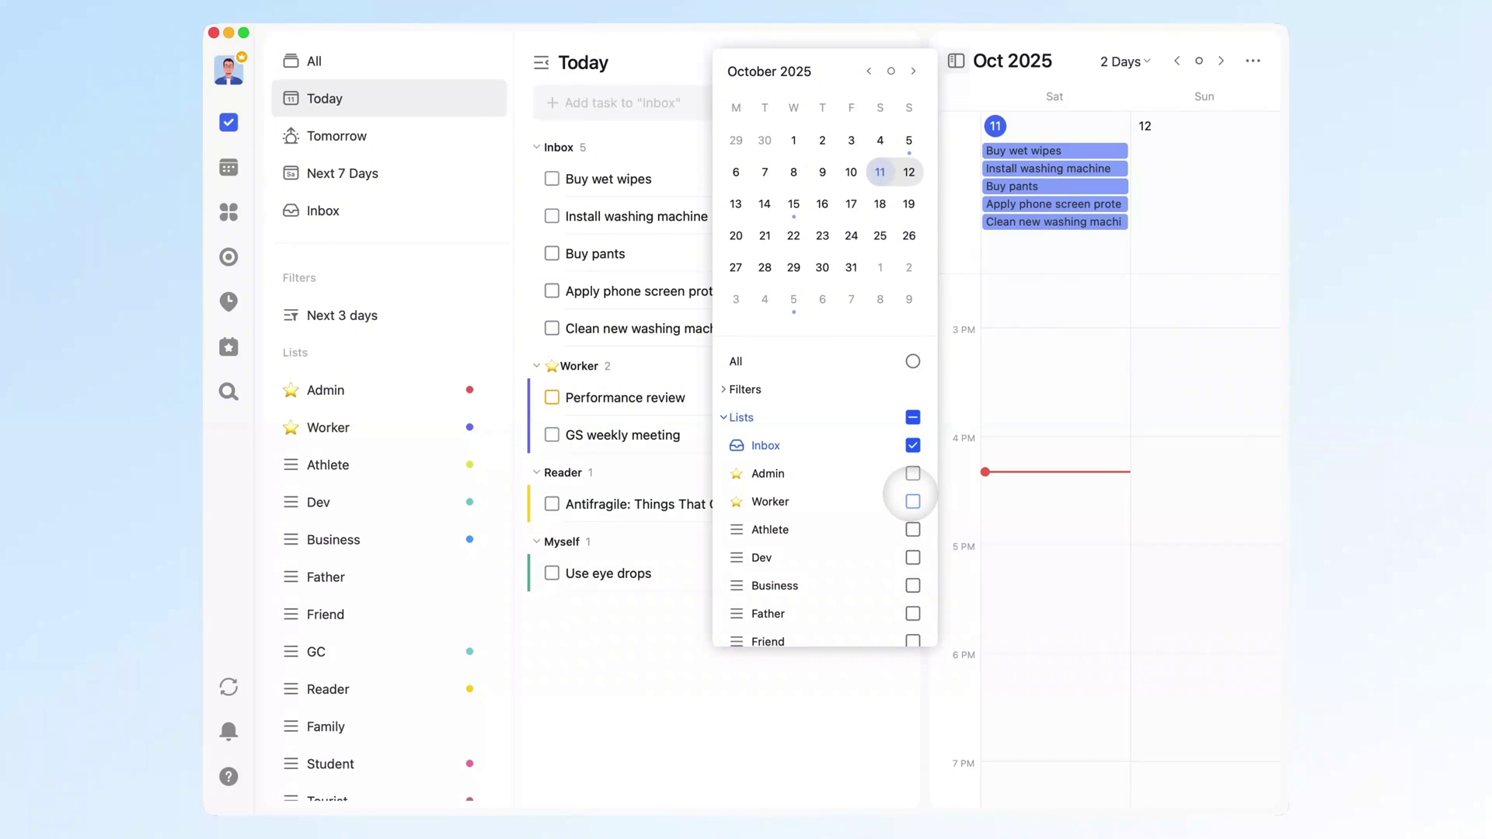
click(912, 501)
Step: Add Reader to the calendar filter, then reset it to show all lists
scroll(912, 506, down, 5)
click(913, 485)
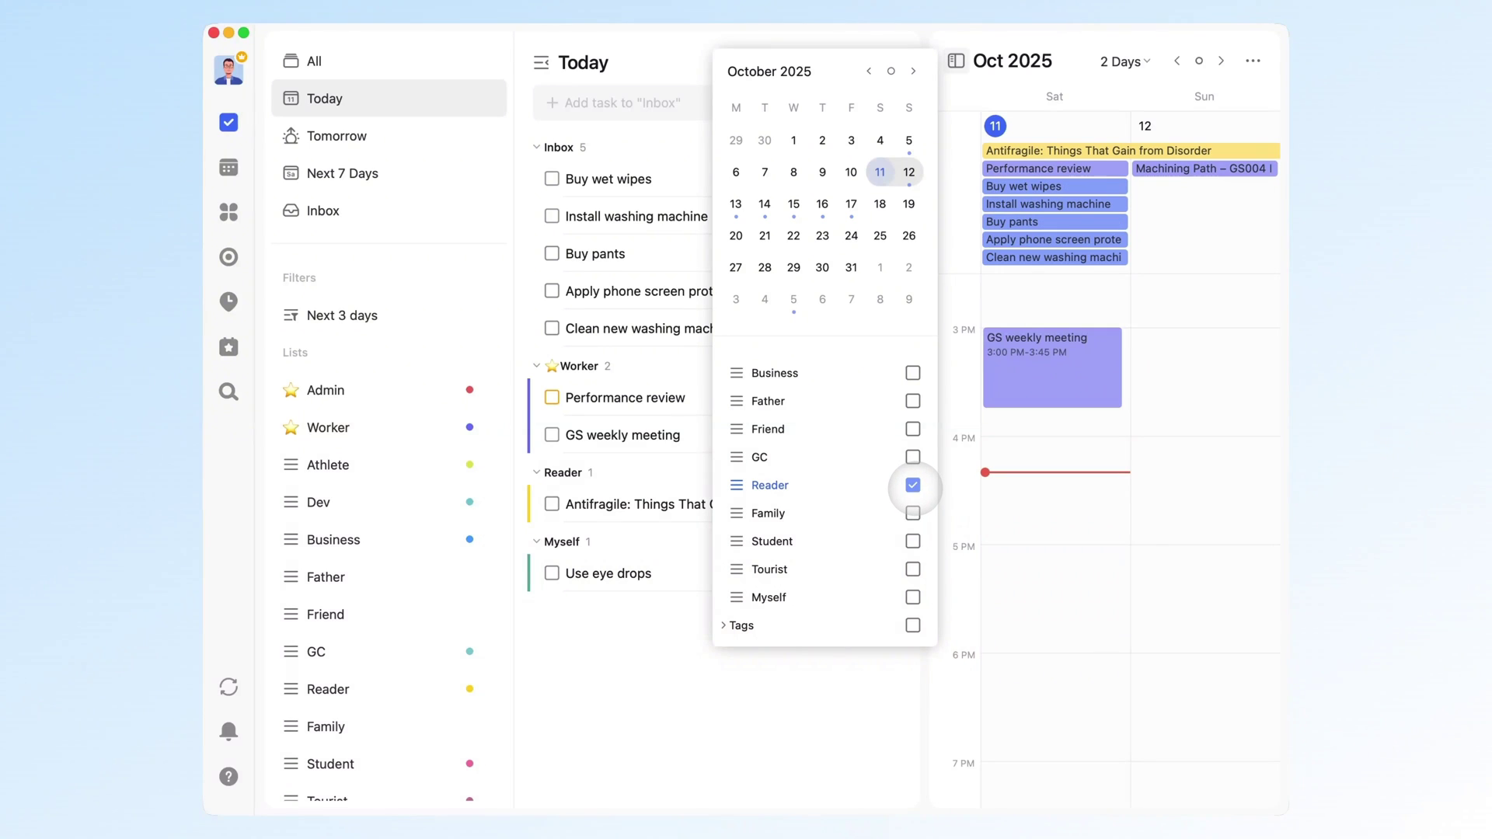
scroll(914, 488, up, 5)
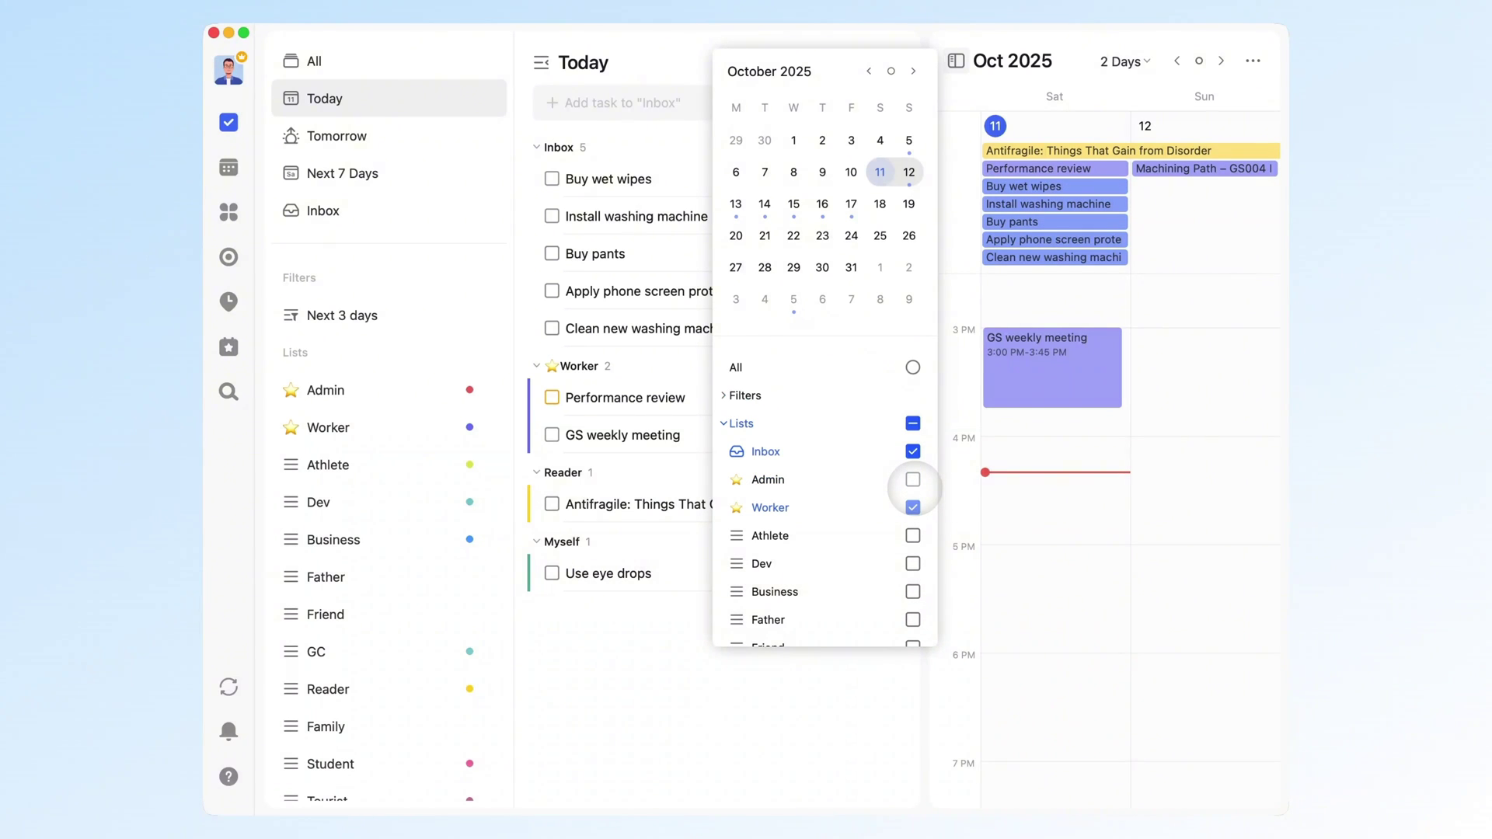
click(912, 367)
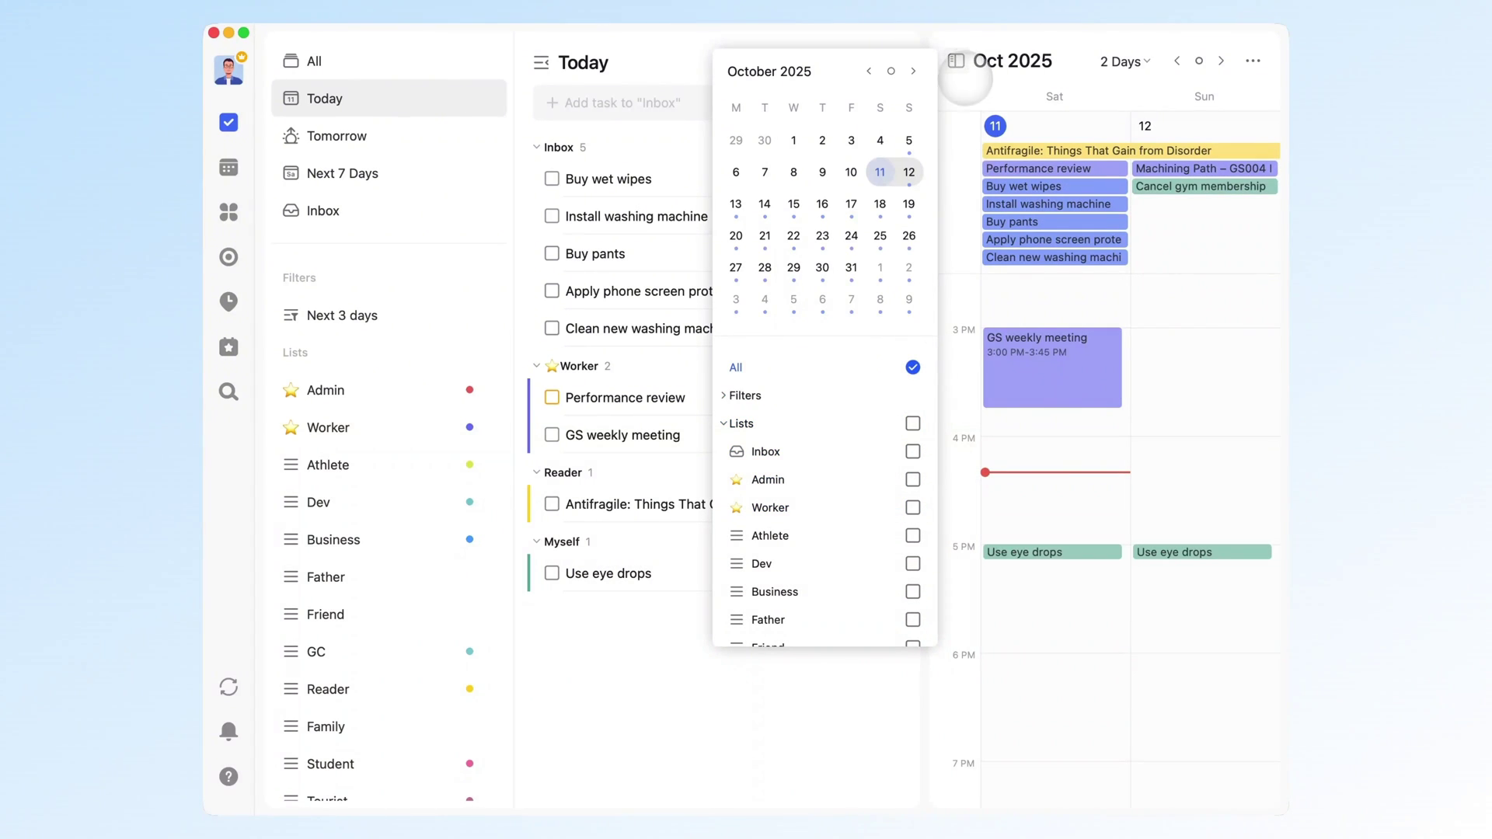
click(957, 63)
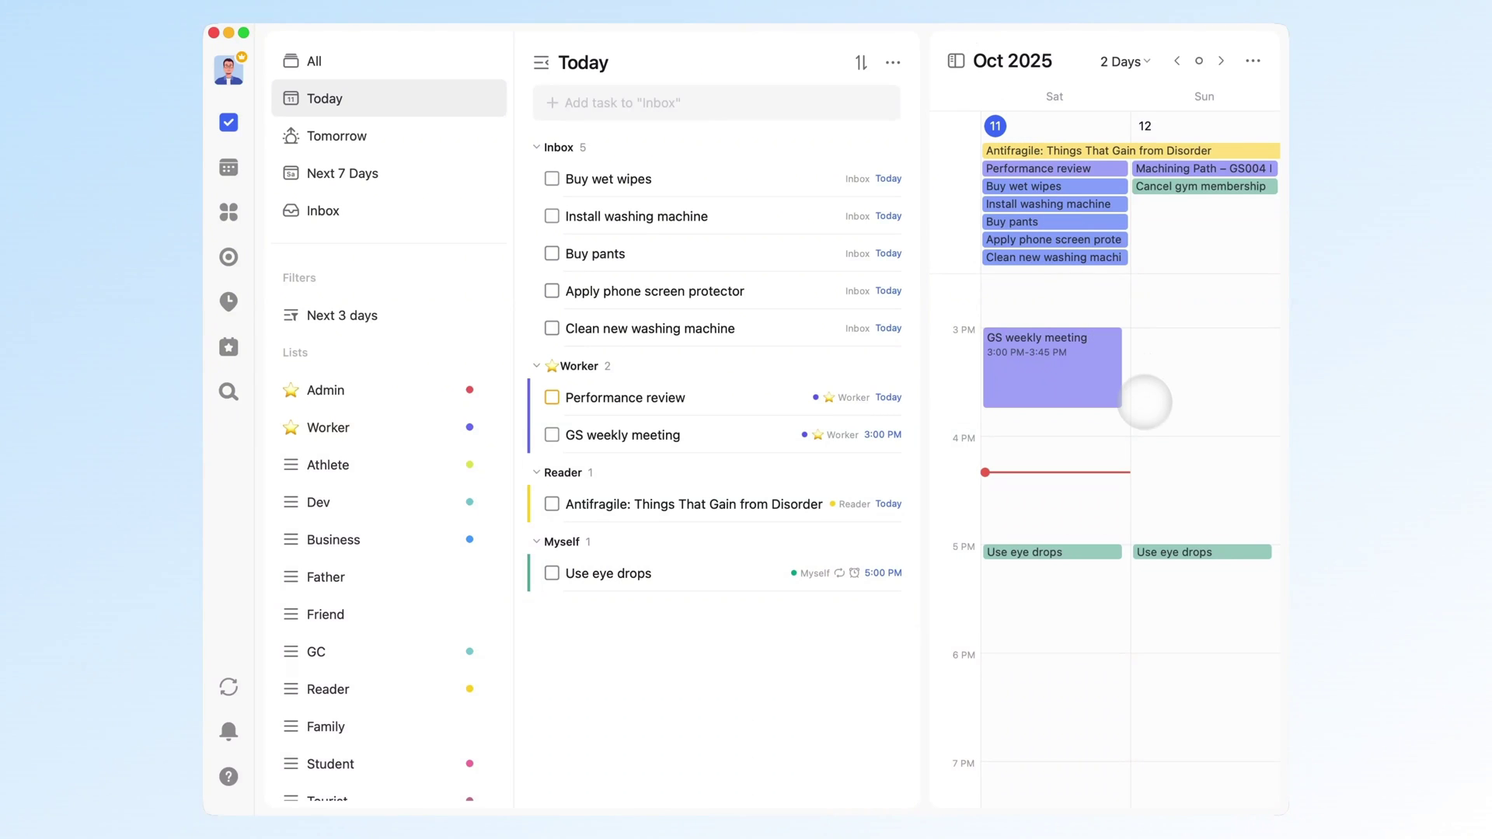